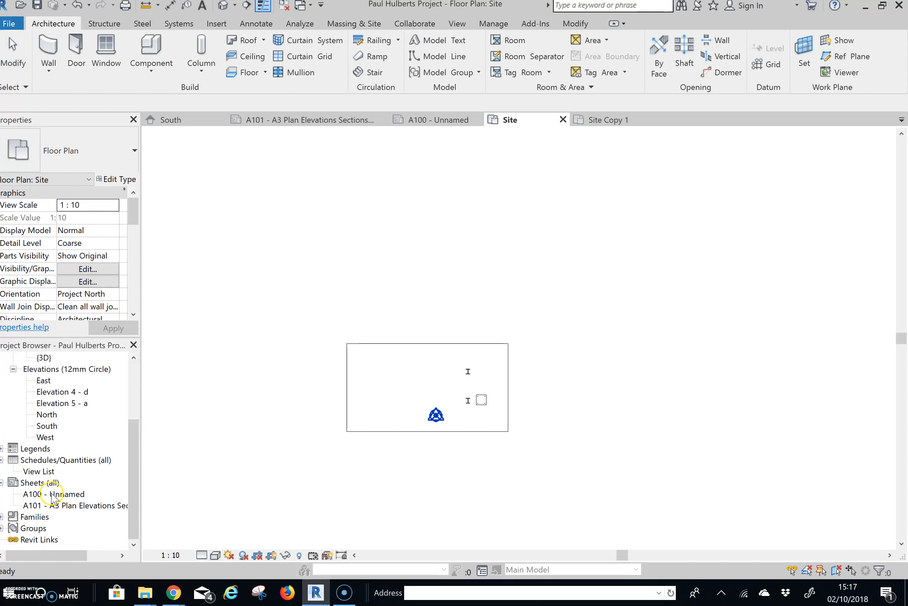
Start a new sheet and load the Title_Blocks_A3_Metric family from the Titleblocks folder of the UK library
{"action": "left_click", "coordinate": [36, 485]}
{"action": "right_click", "coordinate": [35, 484]}
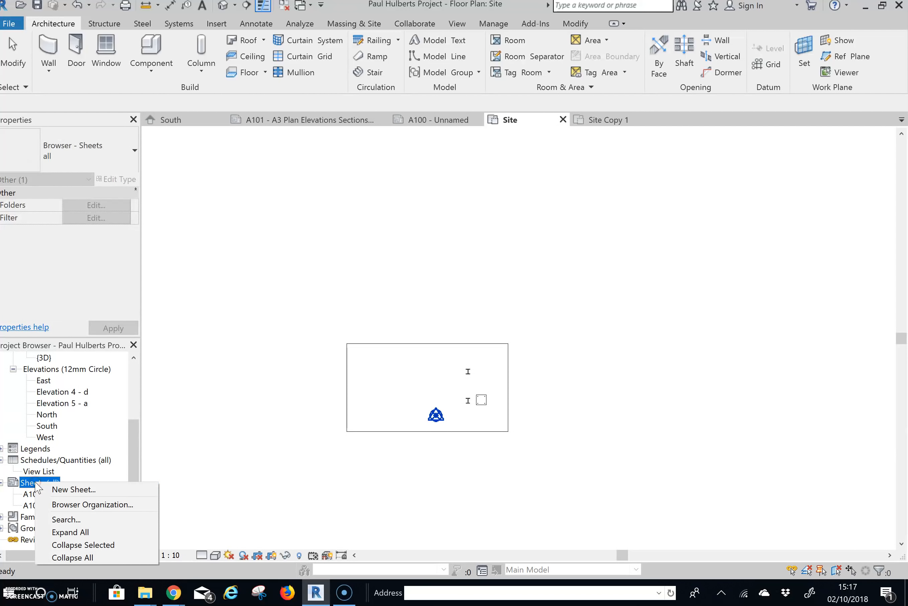
{"action": "left_click", "coordinate": [88, 492]}
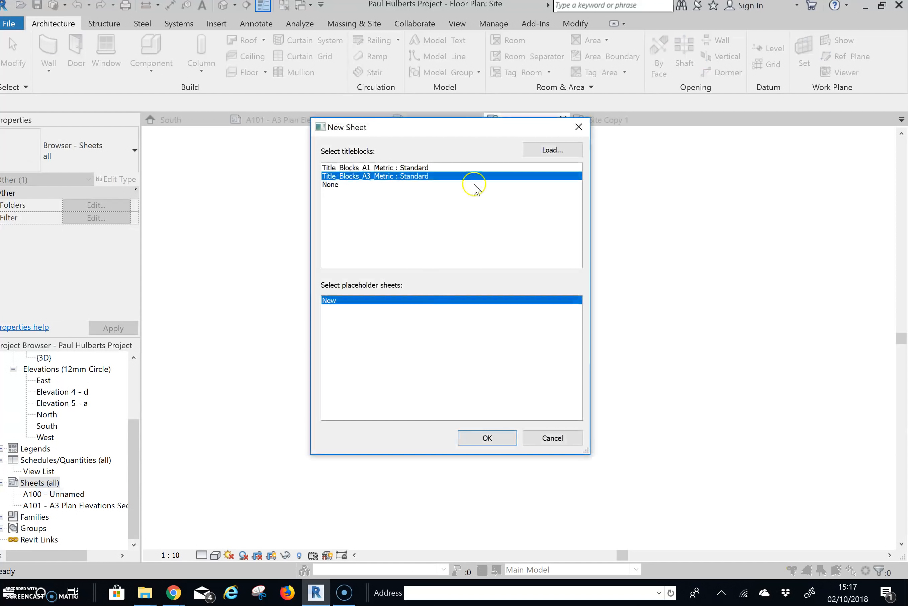
{"action": "left_click", "coordinate": [553, 150]}
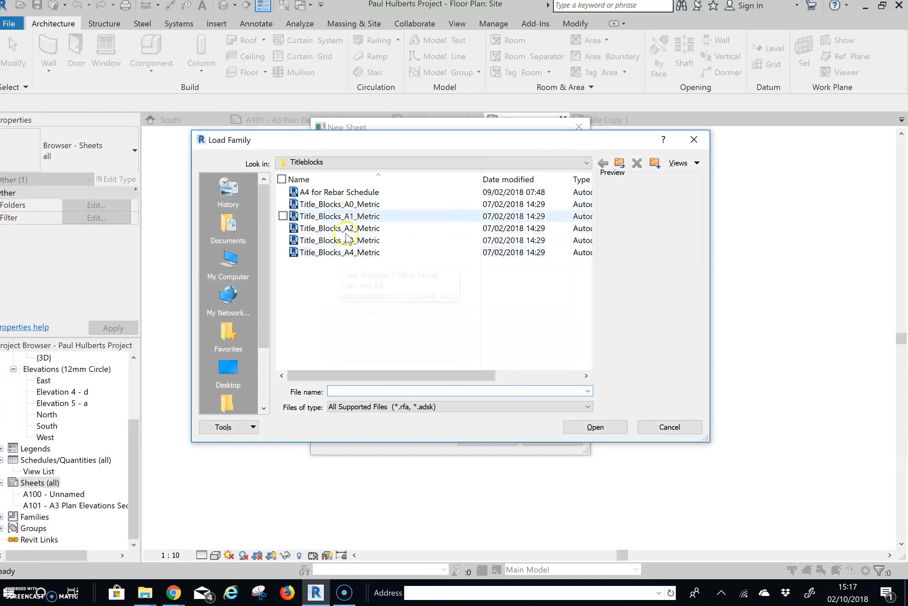
{"action": "left_click", "coordinate": [586, 162]}
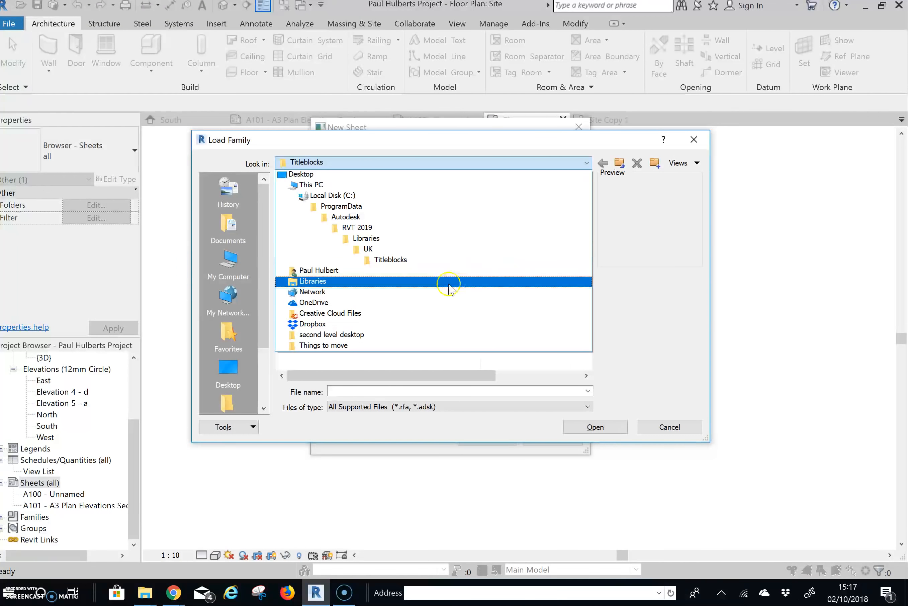
{"action": "left_click", "coordinate": [385, 249]}
{"action": "scroll", "coordinate": [368, 297], "scroll_direction": "down", "scroll_amount": 8}
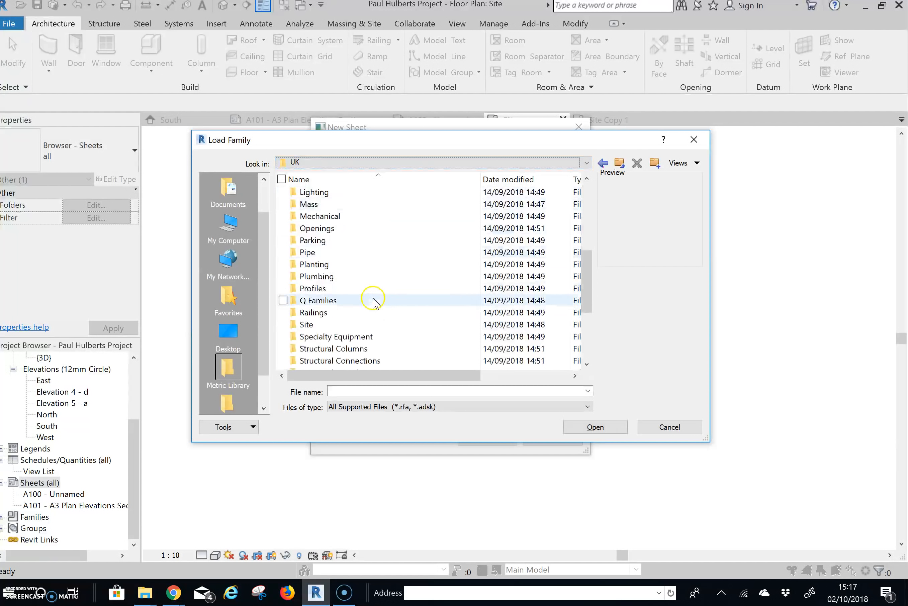
{"action": "left_click", "coordinate": [319, 361]}
{"action": "left_click", "coordinate": [321, 361]}
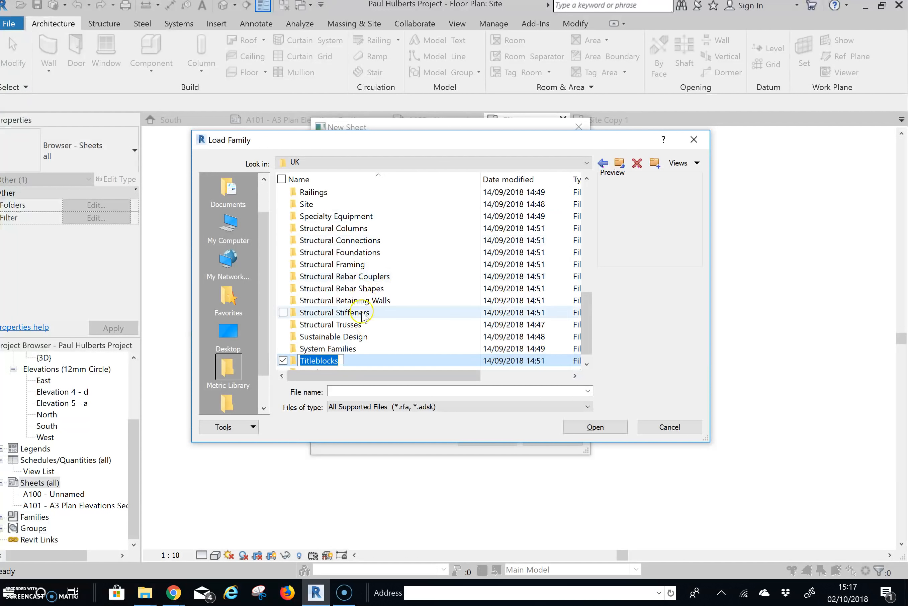
{"action": "left_click", "coordinate": [294, 362]}
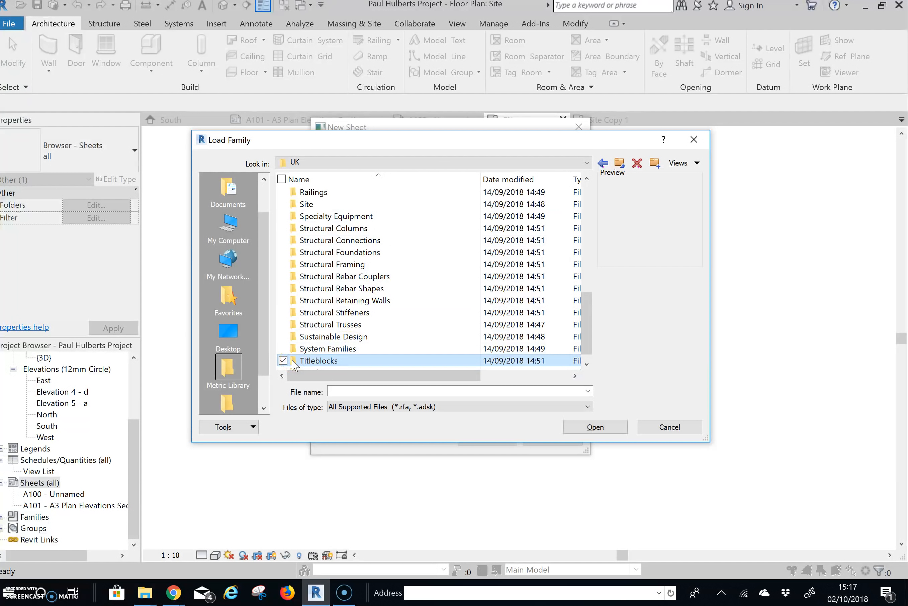
{"action": "double_click", "coordinate": [293, 362]}
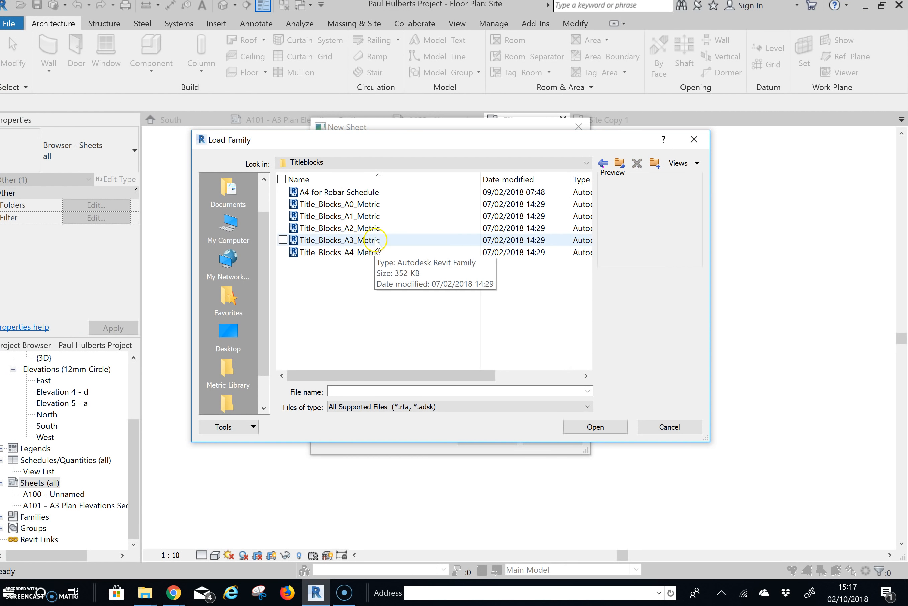
{"action": "left_click", "coordinate": [352, 241]}
{"action": "left_click", "coordinate": [607, 427]}
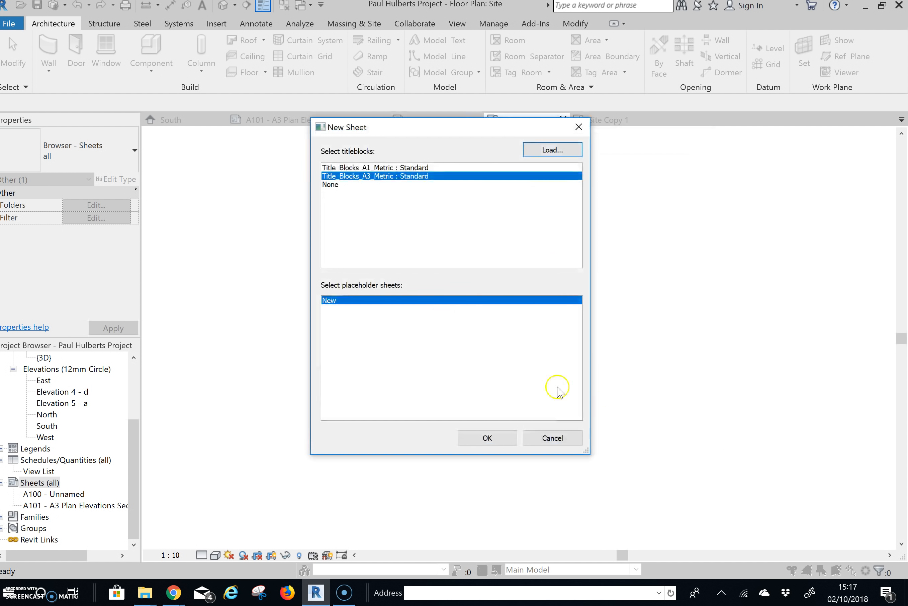
Load the Title_Blocks_A3_Metric family again and create a new sheet with the Title_Blocks_A3_Metric : Standard titleblock
{"action": "left_click", "coordinate": [570, 150]}
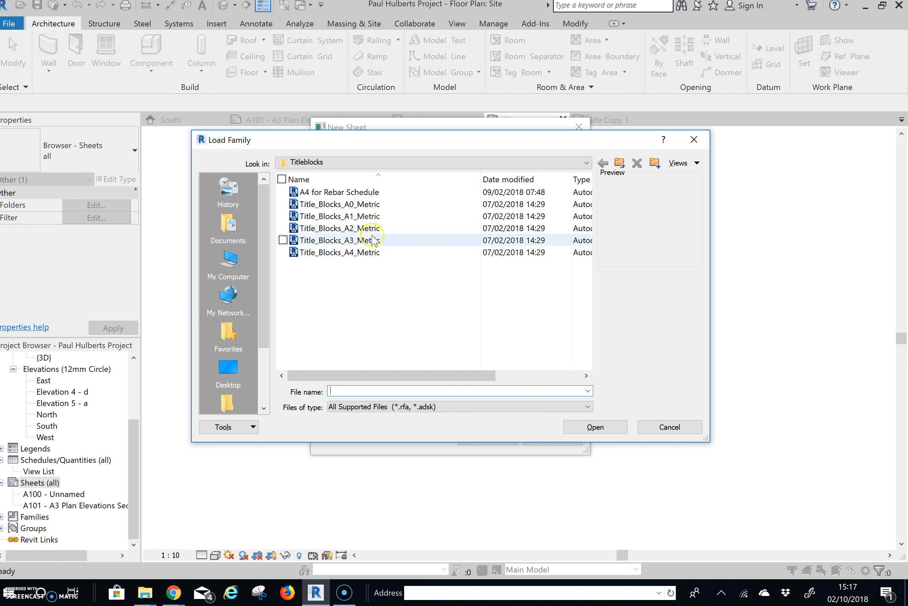
{"action": "left_click", "coordinate": [373, 240]}
{"action": "left_click", "coordinate": [595, 427]}
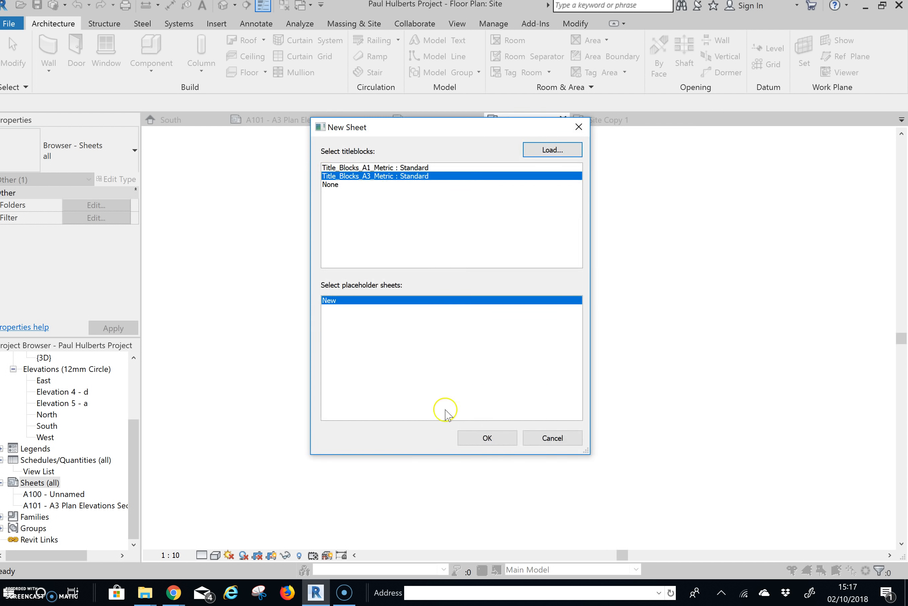
{"action": "left_click", "coordinate": [491, 446]}
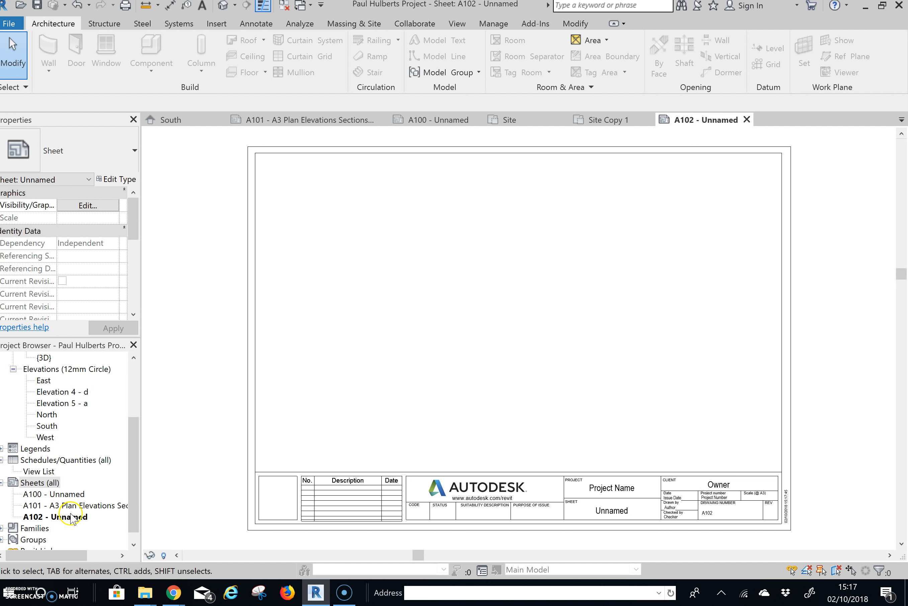
View the existing sheet A101 - A3 Plan Elevations Sections and Iso
{"action": "left_click", "coordinate": [75, 506]}
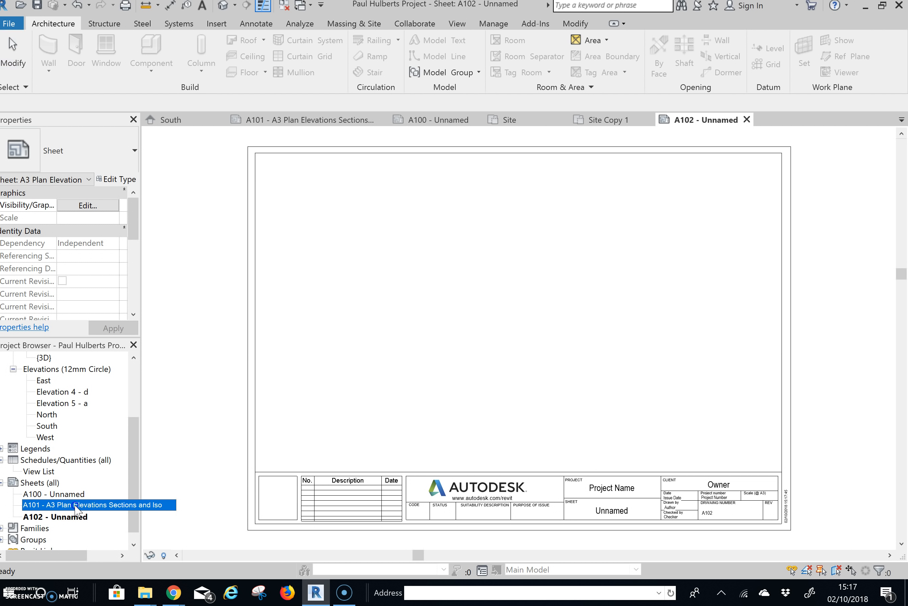
{"action": "double_click", "coordinate": [75, 506]}
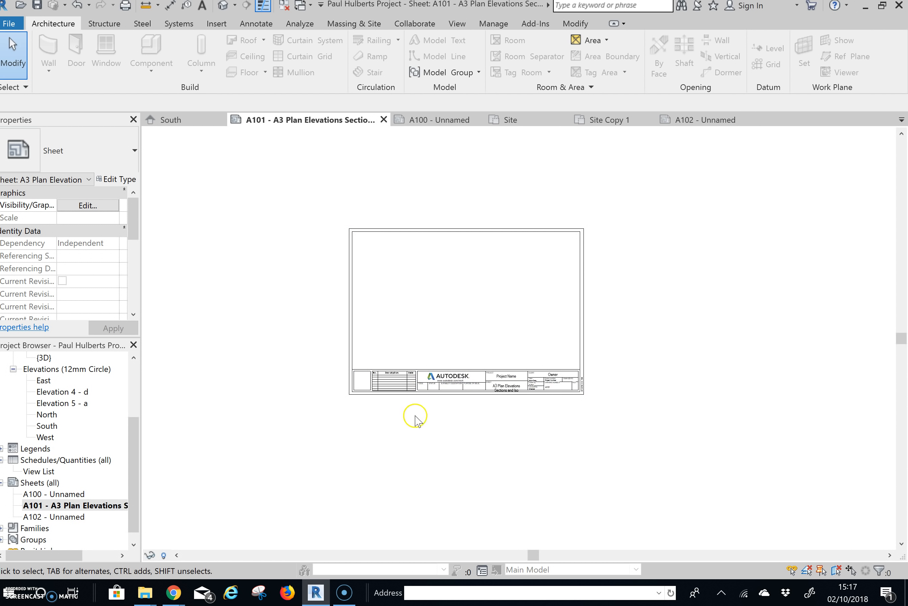
{"action": "right_click", "coordinate": [70, 518]}
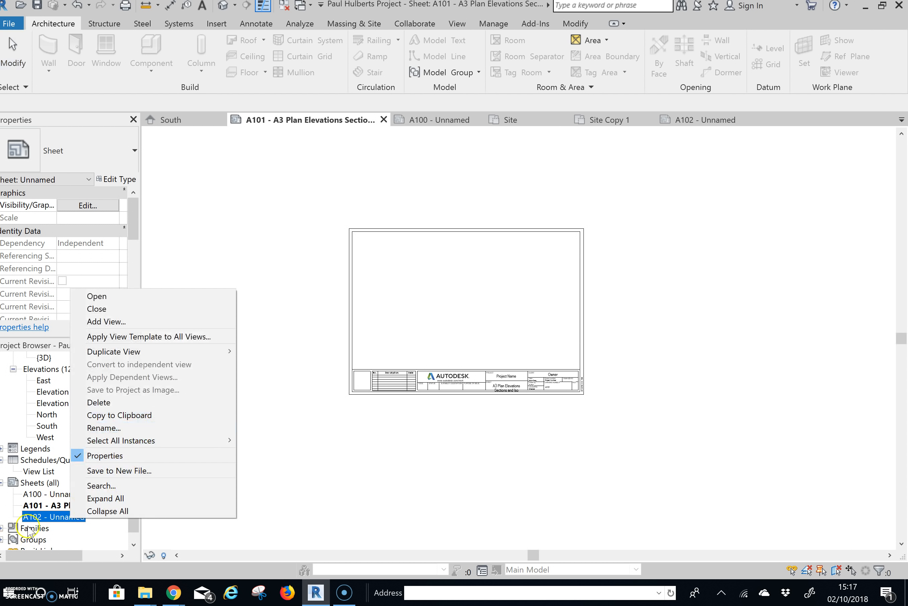
{"action": "left_click", "coordinate": [55, 506]}
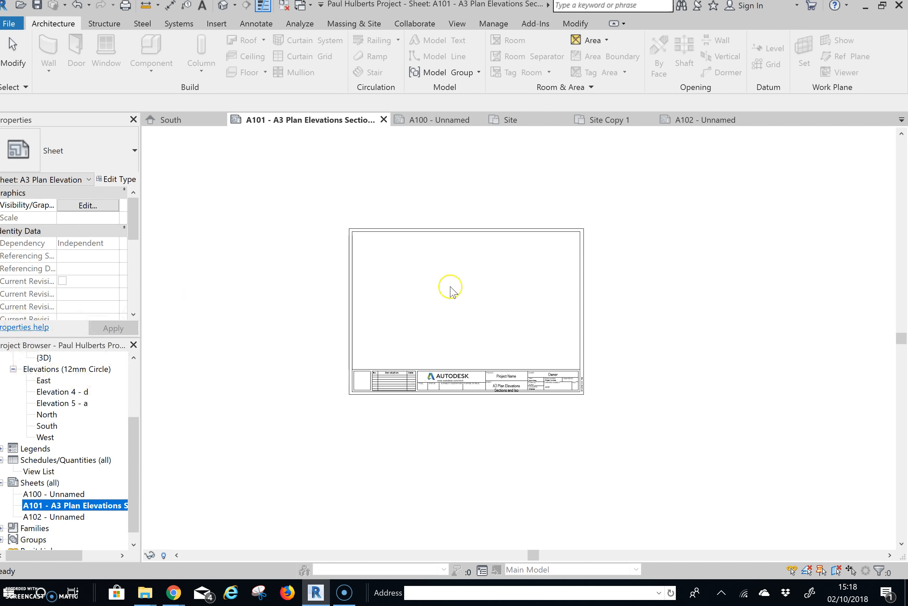
View the Site floor plan and the Site Copy 1 floor plan
{"action": "left_click_drag", "start_coordinate": [135, 448], "coordinate": [137, 382]}
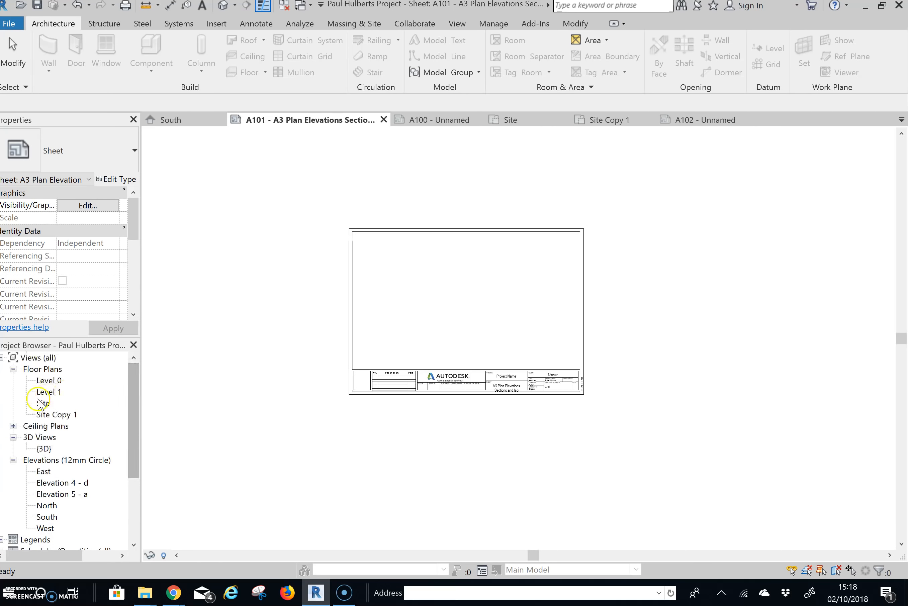
{"action": "double_click", "coordinate": [43, 404]}
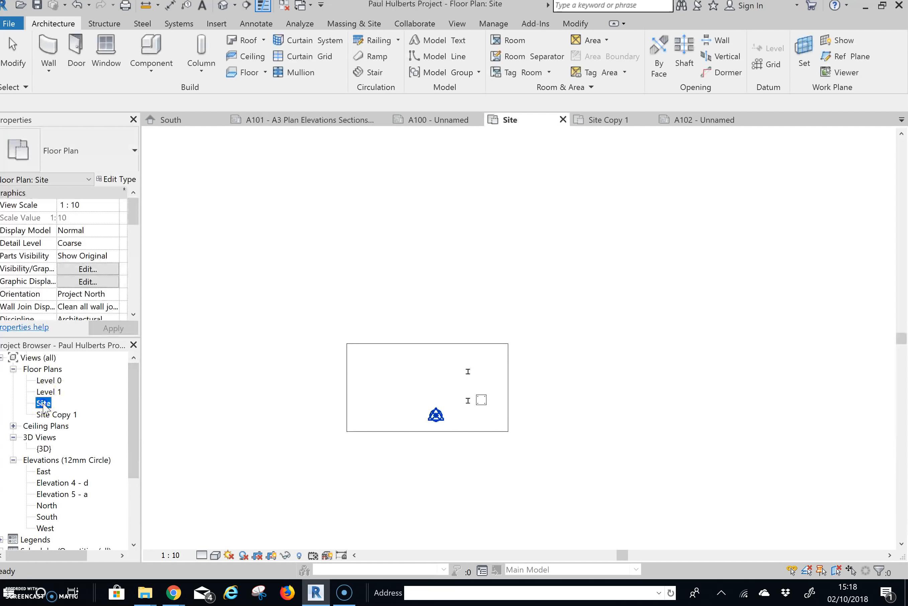
{"action": "double_click", "coordinate": [57, 414]}
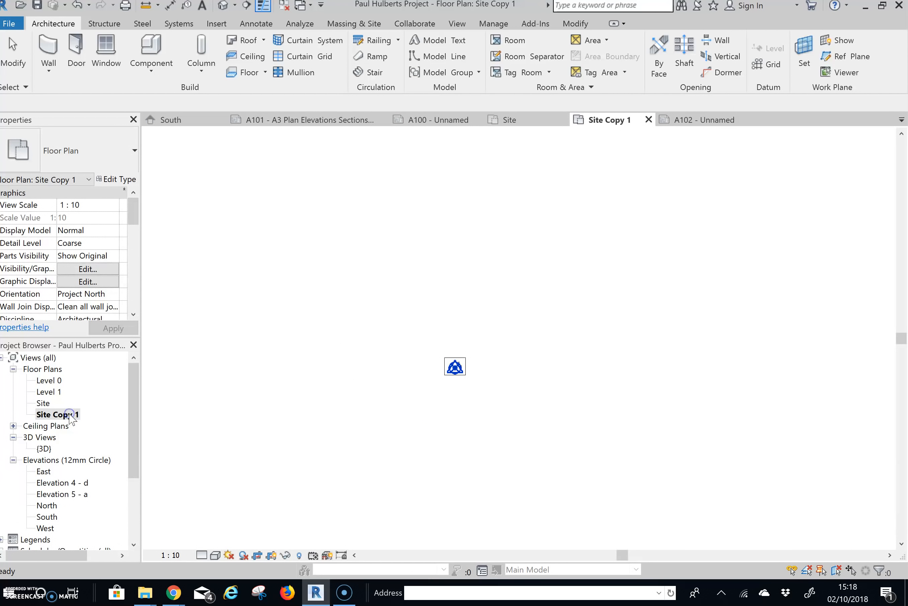
Open the Level 1 floor plan, show its crop region and select the crop boundary
{"action": "double_click", "coordinate": [49, 392]}
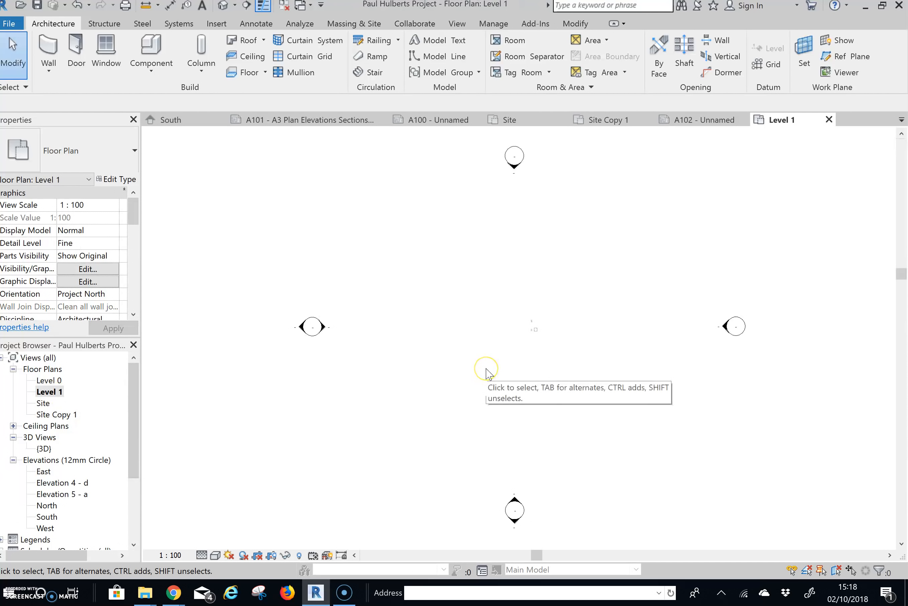
{"action": "scroll", "coordinate": [486, 372], "scroll_direction": "down", "scroll_amount": 2}
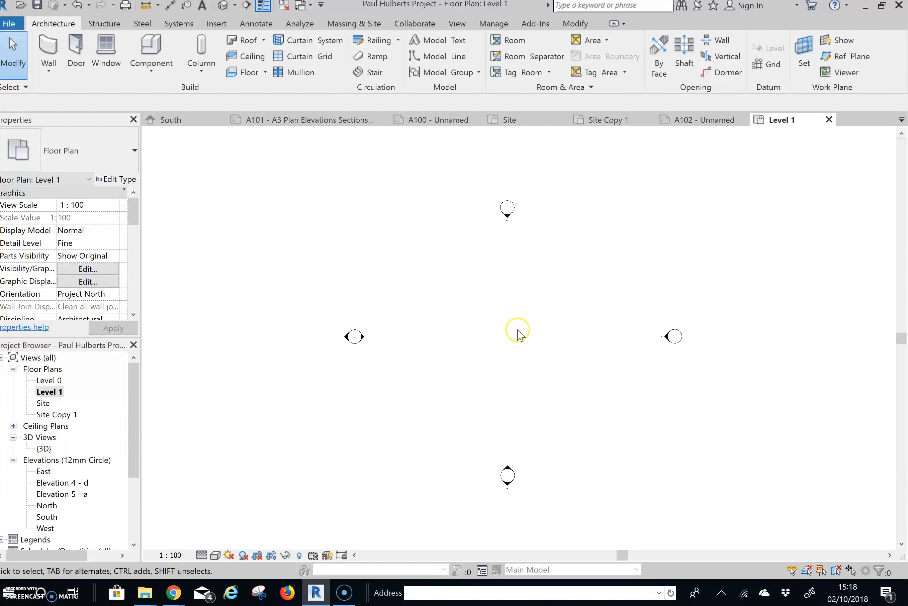
{"action": "left_click", "coordinate": [271, 556]}
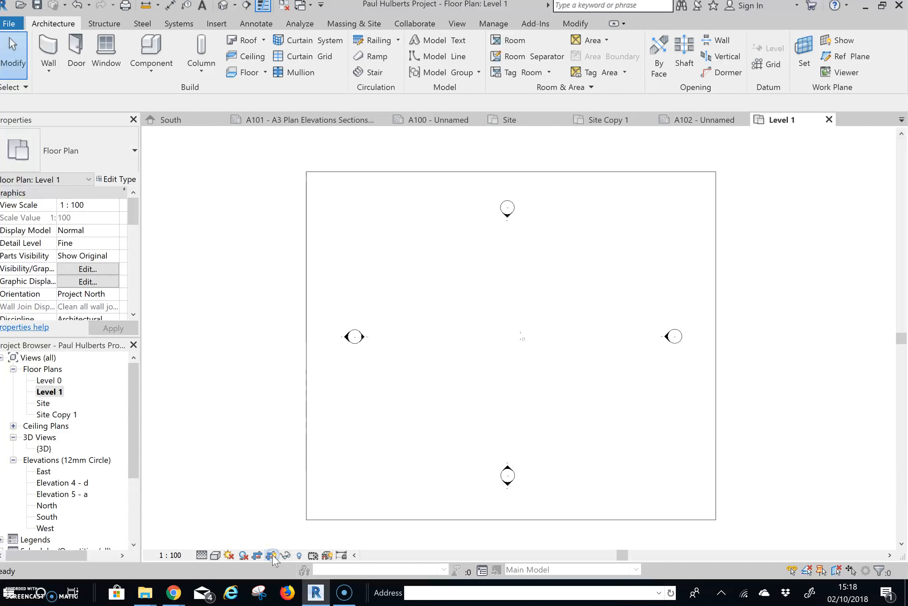
{"action": "left_click", "coordinate": [306, 309]}
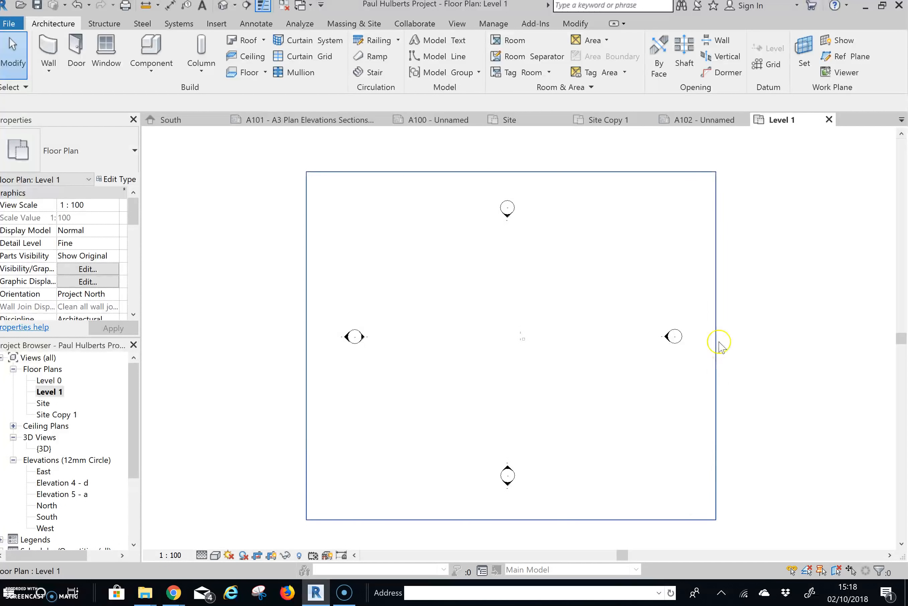
{"action": "left_click", "coordinate": [520, 520]}
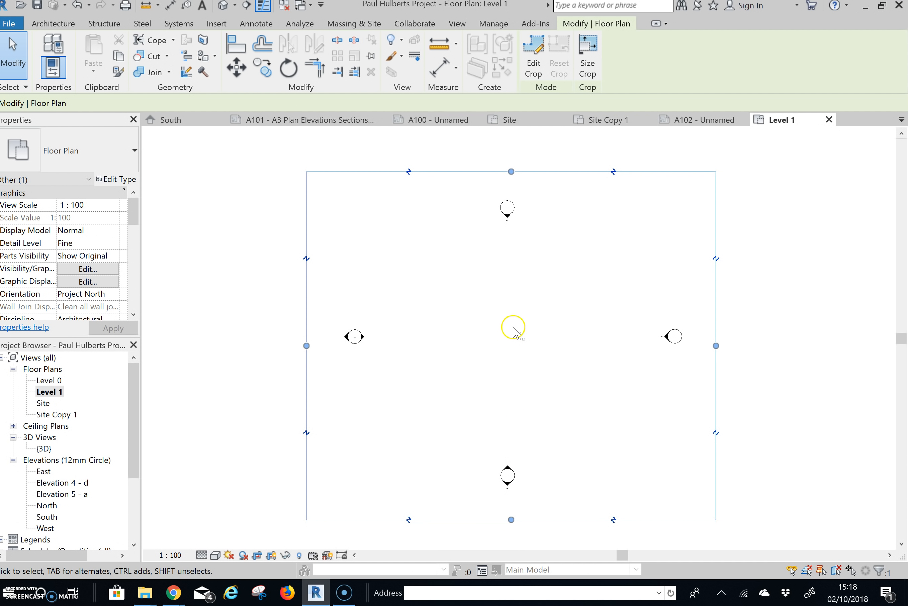
{"action": "scroll", "coordinate": [533, 341], "scroll_direction": "up", "scroll_amount": 5}
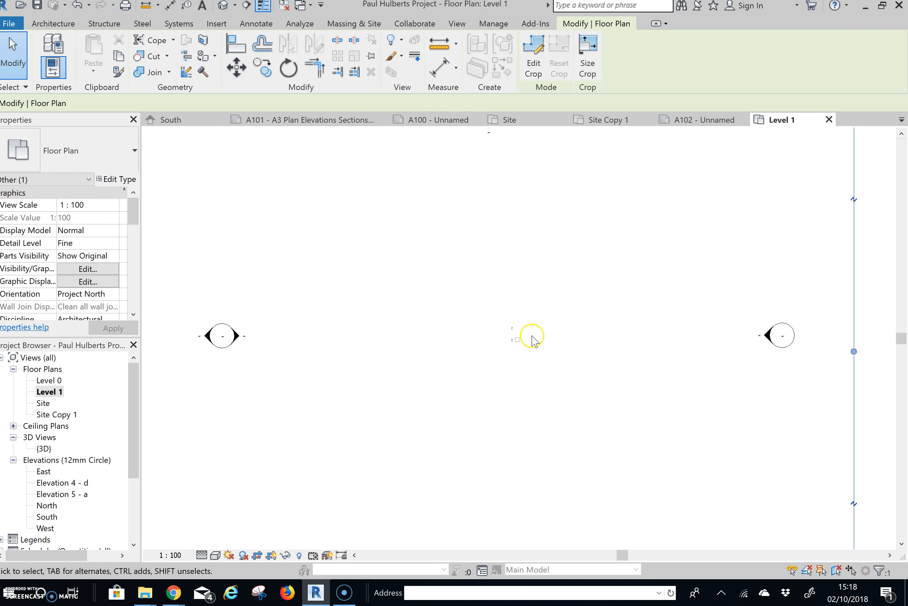
{"action": "scroll", "coordinate": [468, 340], "scroll_direction": "down", "scroll_amount": 5}
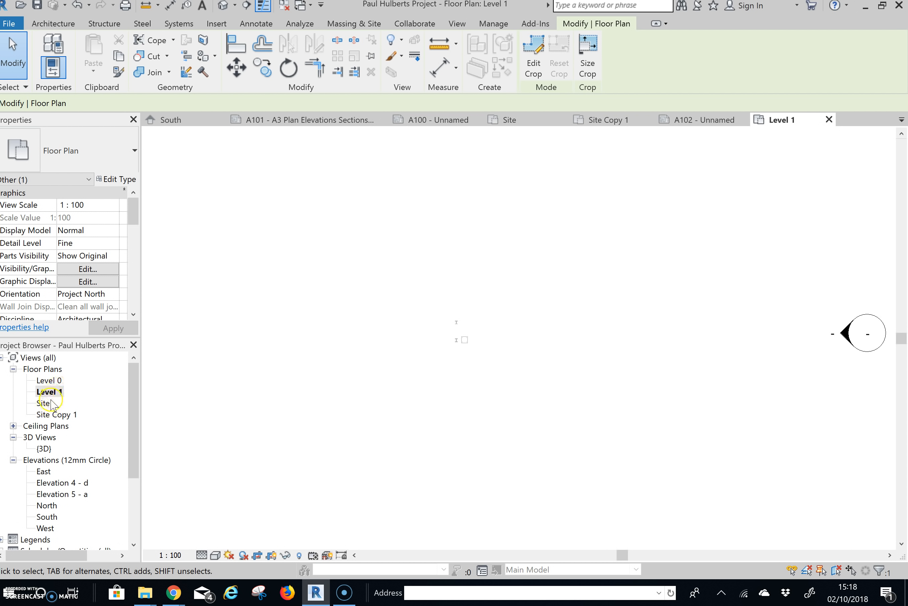
In the Site Copy 1 floor plan, shrink the crop region around the square column, the lower I-section and the base point symbol, excluding the upper I-section
{"action": "double_click", "coordinate": [59, 415]}
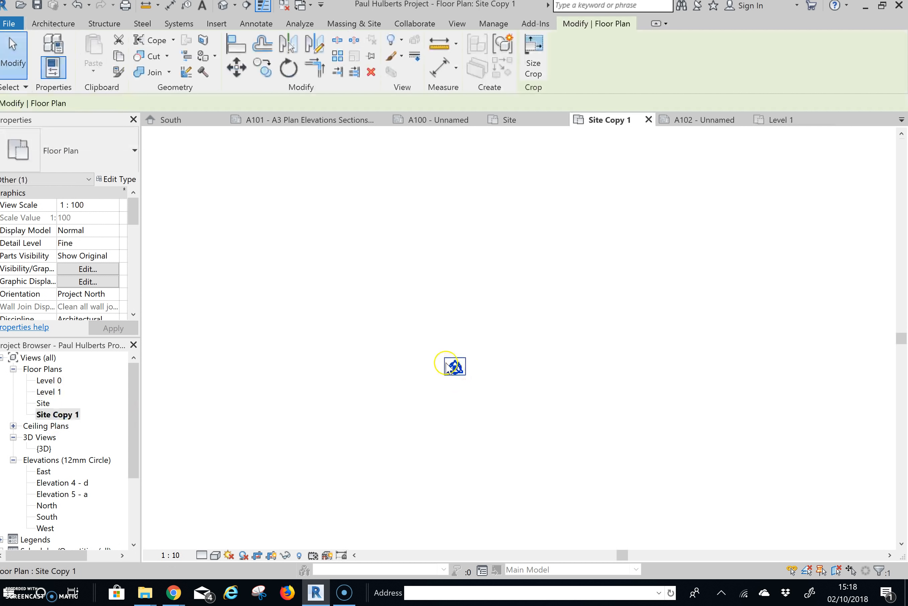
{"action": "scroll", "coordinate": [448, 377], "scroll_direction": "up", "scroll_amount": 5}
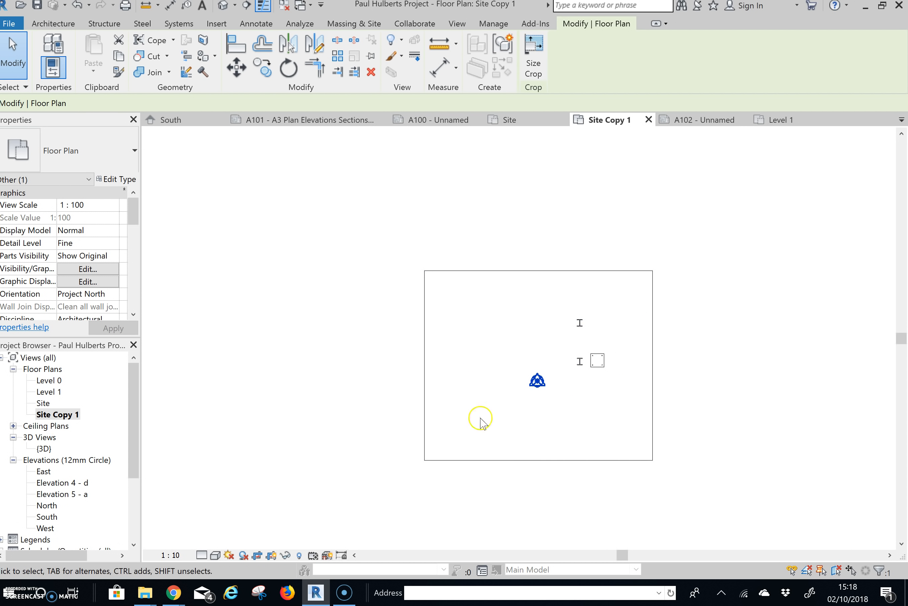
{"action": "left_click", "coordinate": [555, 461]}
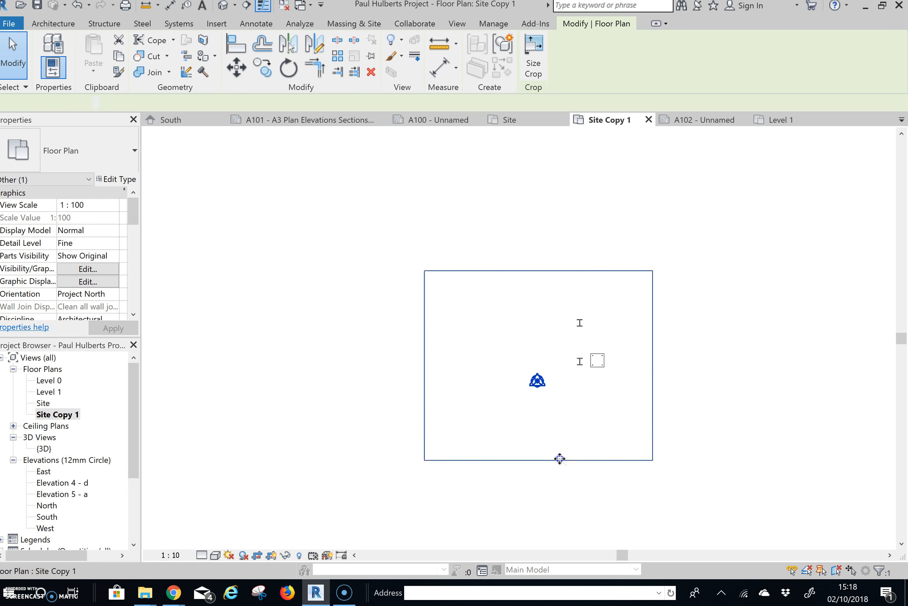
{"action": "left_click_drag", "start_coordinate": [541, 462], "coordinate": [539, 406]}
{"action": "left_click_drag", "start_coordinate": [539, 271], "coordinate": [539, 314]}
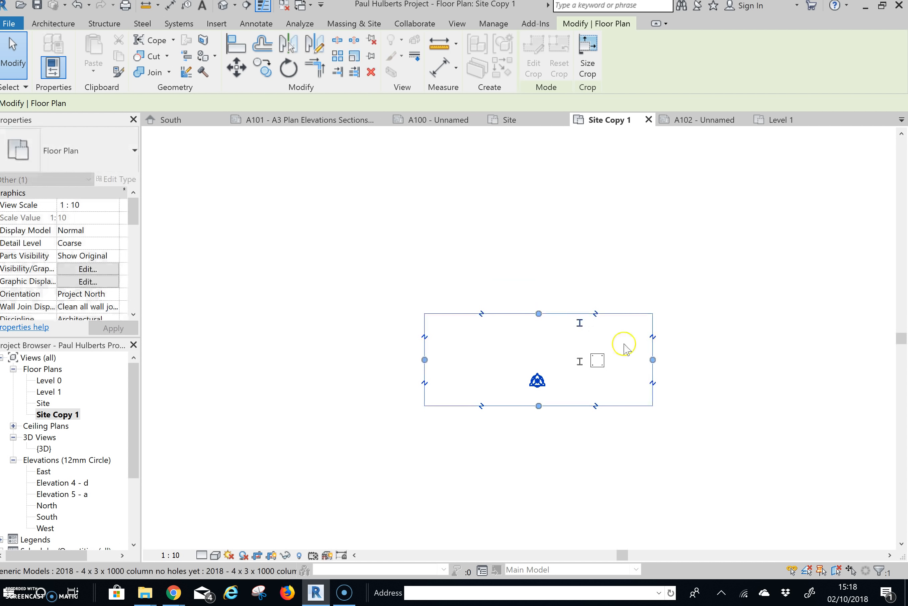
{"action": "left_click_drag", "start_coordinate": [424, 360], "coordinate": [519, 359]}
{"action": "left_click_drag", "start_coordinate": [585, 315], "coordinate": [584, 341]}
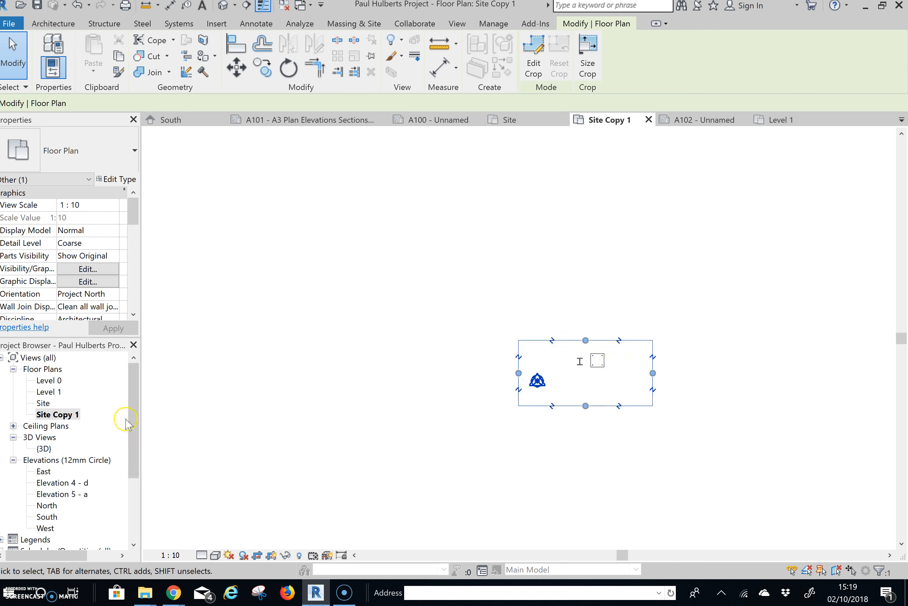
Return to sheet A101 - A3 Plan Elevations Sections and Iso, cancelling the sheet title edit
{"action": "left_click_drag", "start_coordinate": [135, 412], "coordinate": [136, 440]}
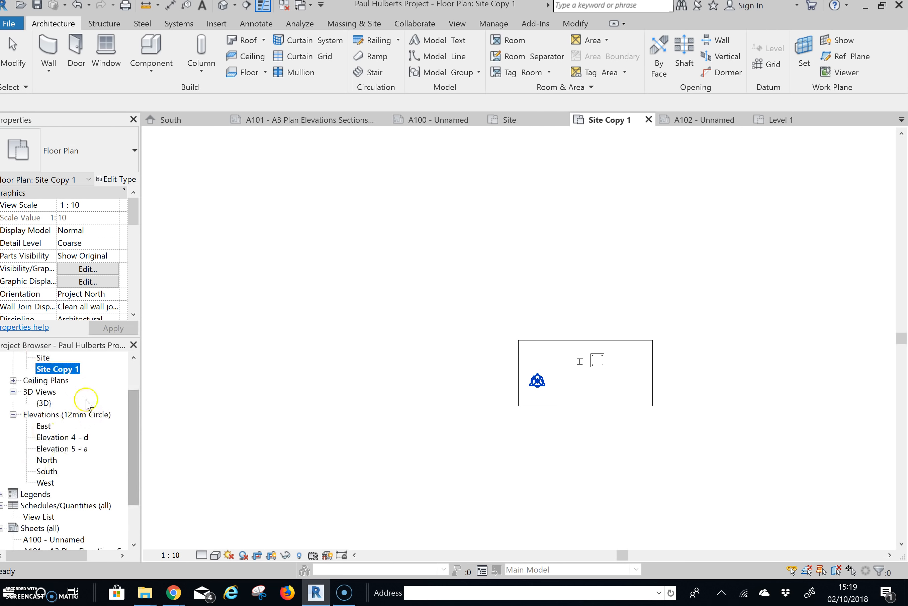
{"action": "left_click_drag", "start_coordinate": [138, 473], "coordinate": [133, 500]}
{"action": "left_click", "coordinate": [54, 506]}
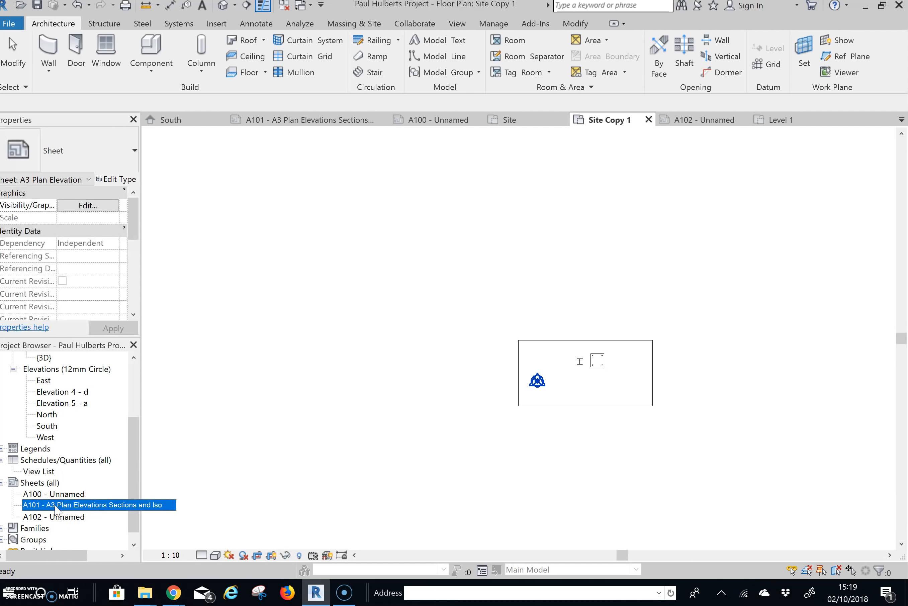
{"action": "double_click", "coordinate": [33, 507]}
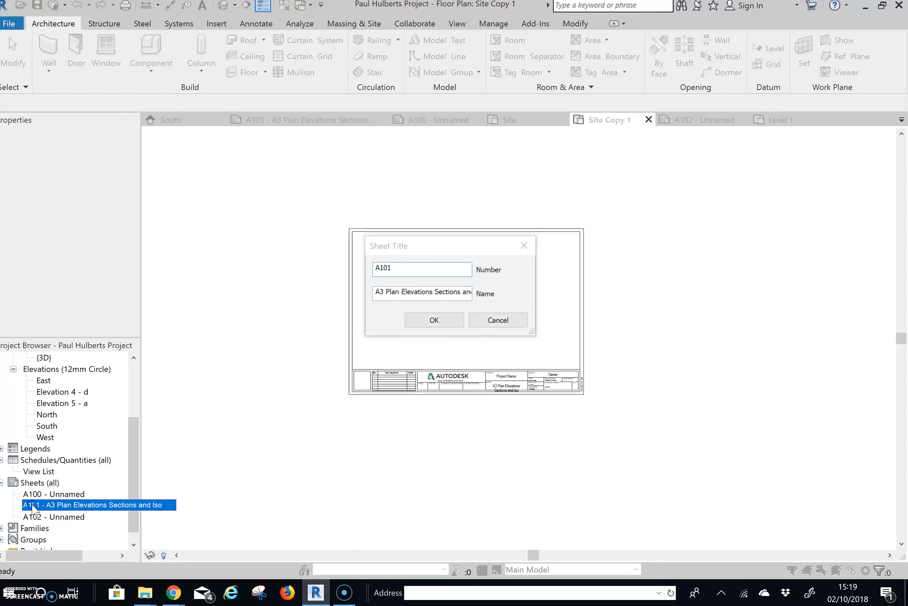
{"action": "left_click", "coordinate": [495, 321]}
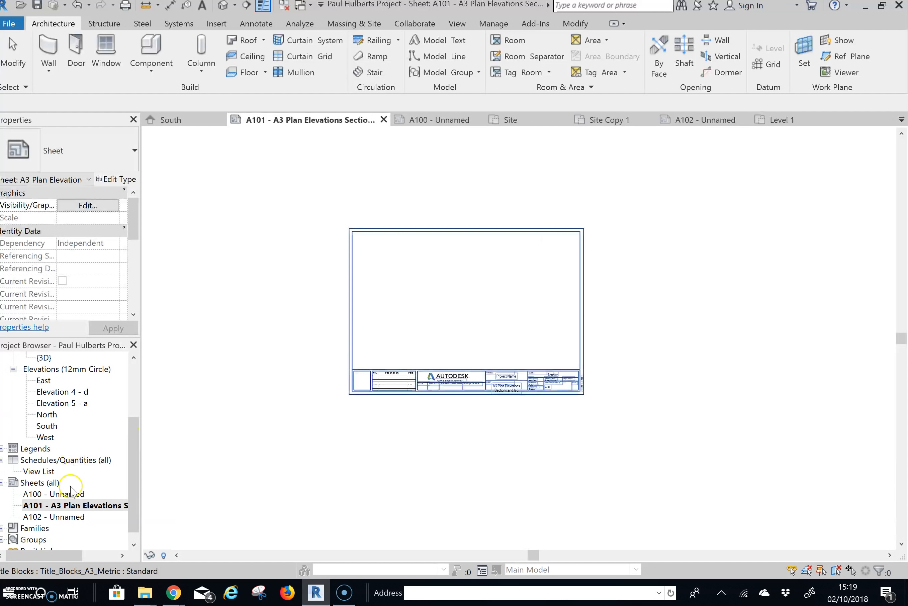
Place the Site Copy 1 floor plan on sheet A101 and move its viewport to the sheet's upper-left corner
{"action": "left_click_drag", "start_coordinate": [133, 449], "coordinate": [137, 392]}
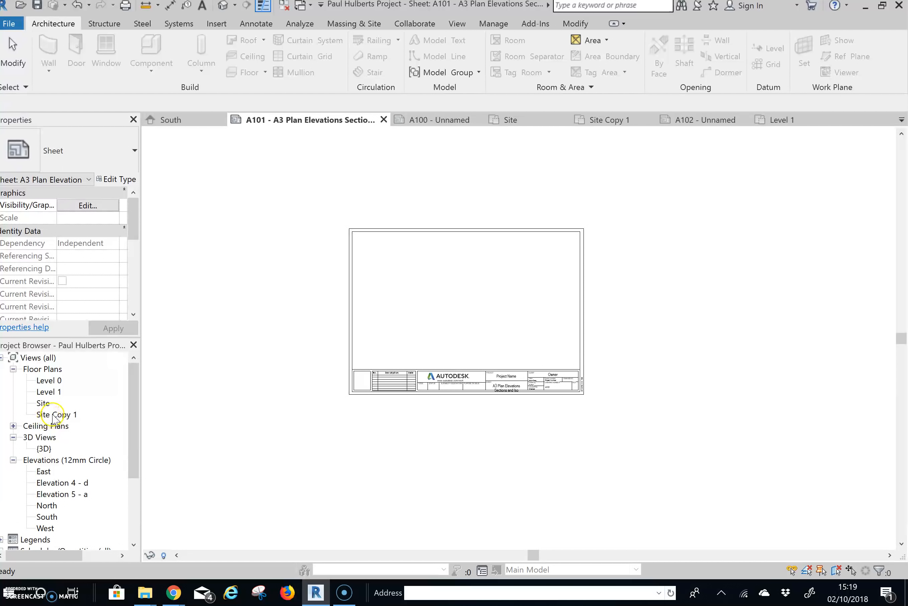
{"action": "left_click", "coordinate": [56, 415]}
{"action": "left_click_drag", "start_coordinate": [54, 417], "coordinate": [473, 313]}
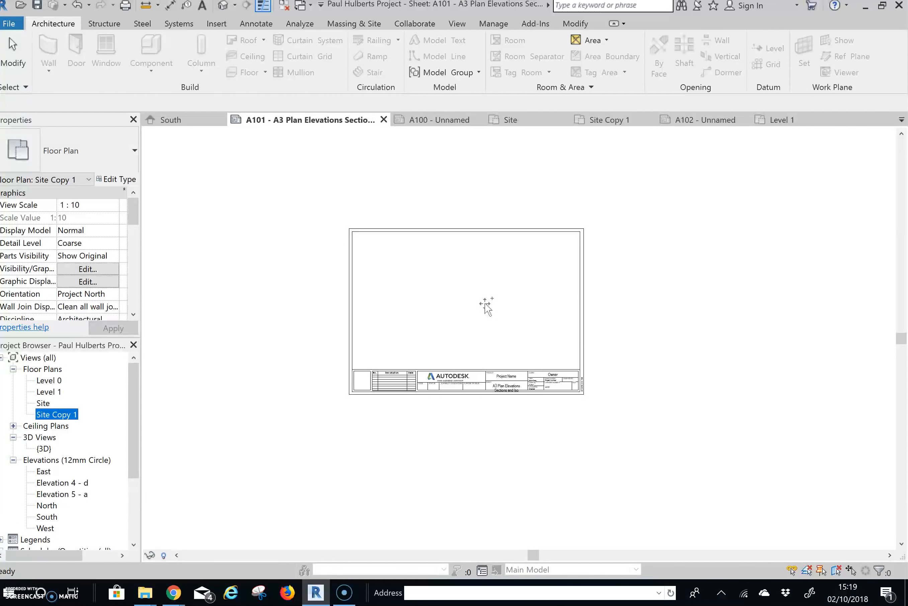
{"action": "left_click_drag", "start_coordinate": [480, 299], "coordinate": [479, 301]}
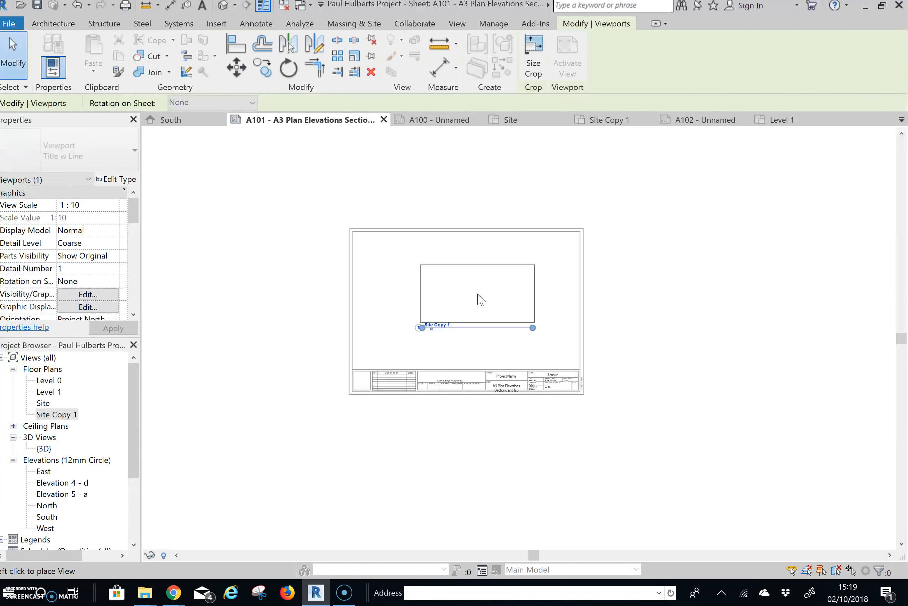
{"action": "left_click", "coordinate": [482, 328]}
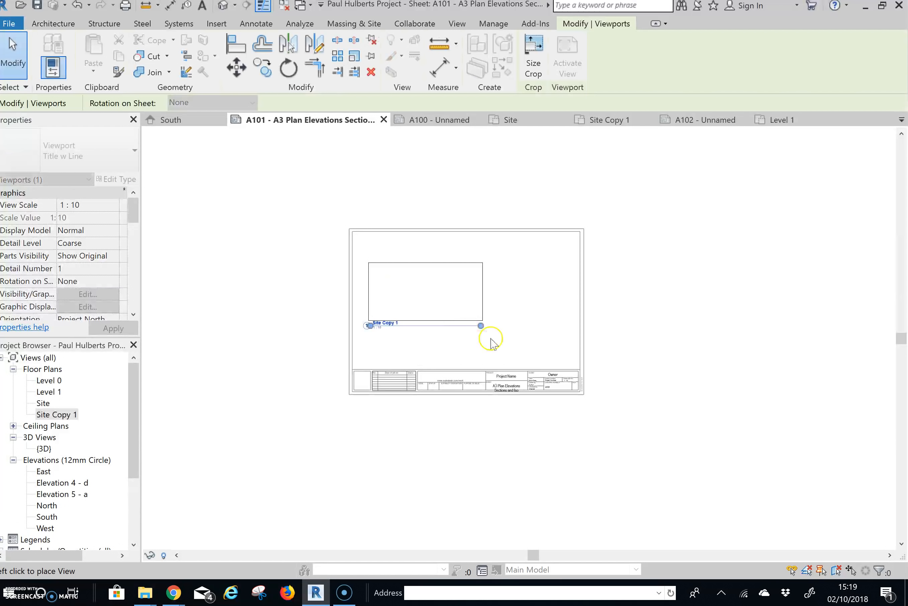
{"action": "left_click", "coordinate": [422, 271]}
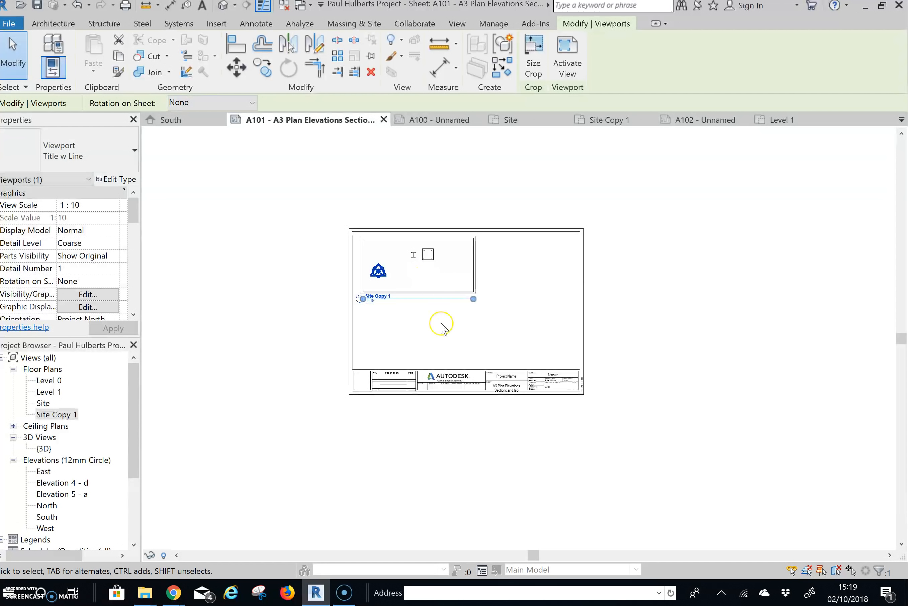
{"action": "left_click", "coordinate": [473, 359]}
Rename the Site Copy 1 floor plan view as Plan
{"action": "scroll", "coordinate": [406, 262], "scroll_direction": "up", "scroll_amount": 3}
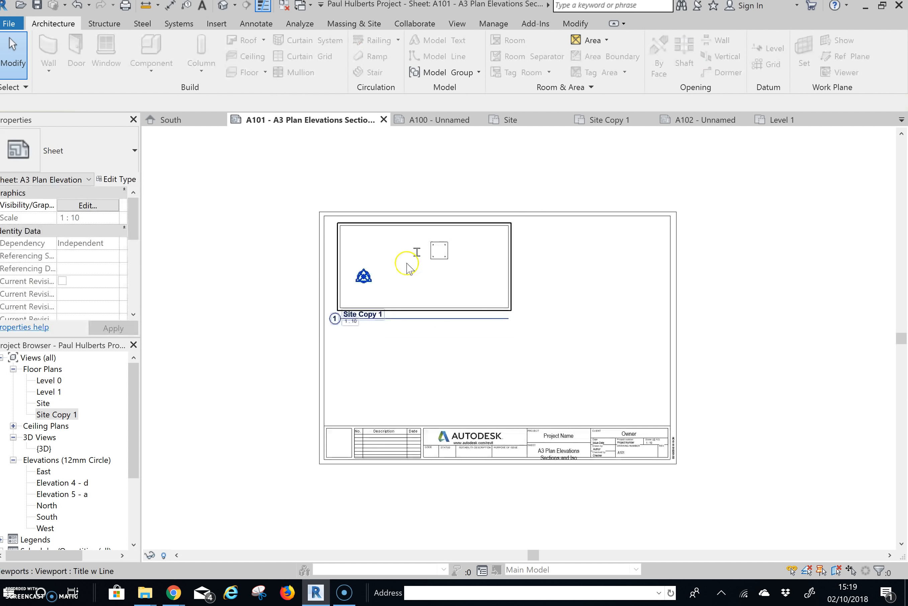
{"action": "scroll", "coordinate": [407, 271], "scroll_direction": "up", "scroll_amount": 2}
{"action": "left_click", "coordinate": [326, 290]}
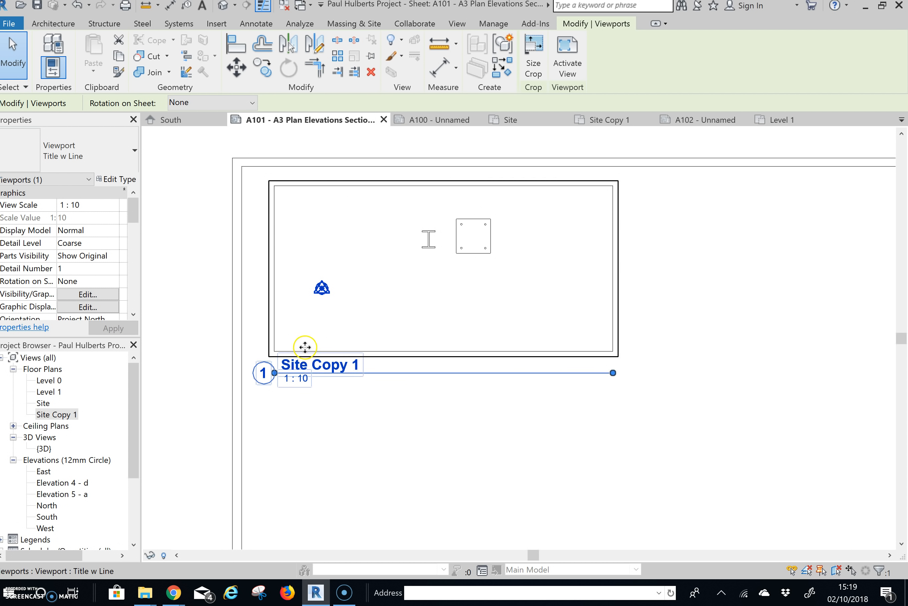
{"action": "left_click", "coordinate": [57, 415]}
{"action": "right_click", "coordinate": [59, 414]}
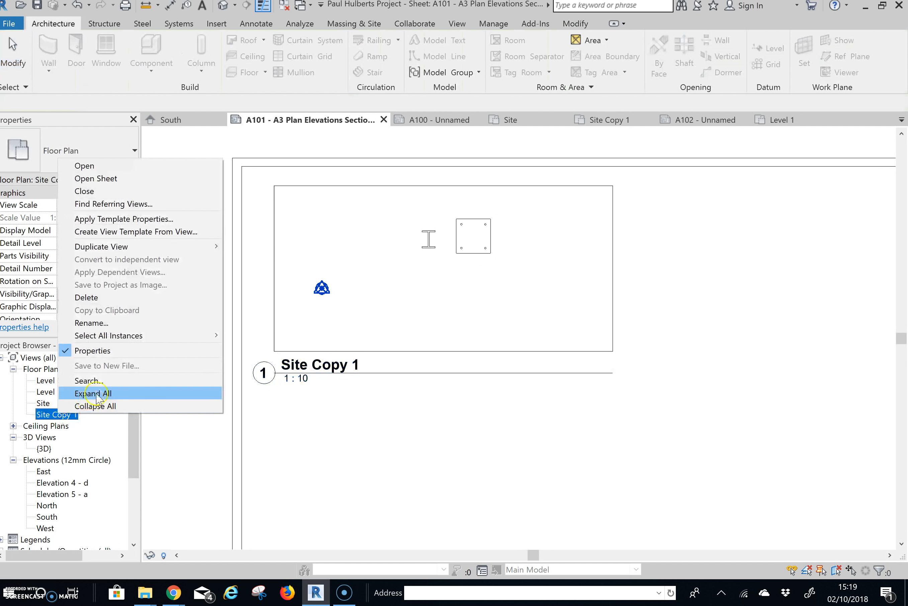
{"action": "left_click", "coordinate": [102, 323]}
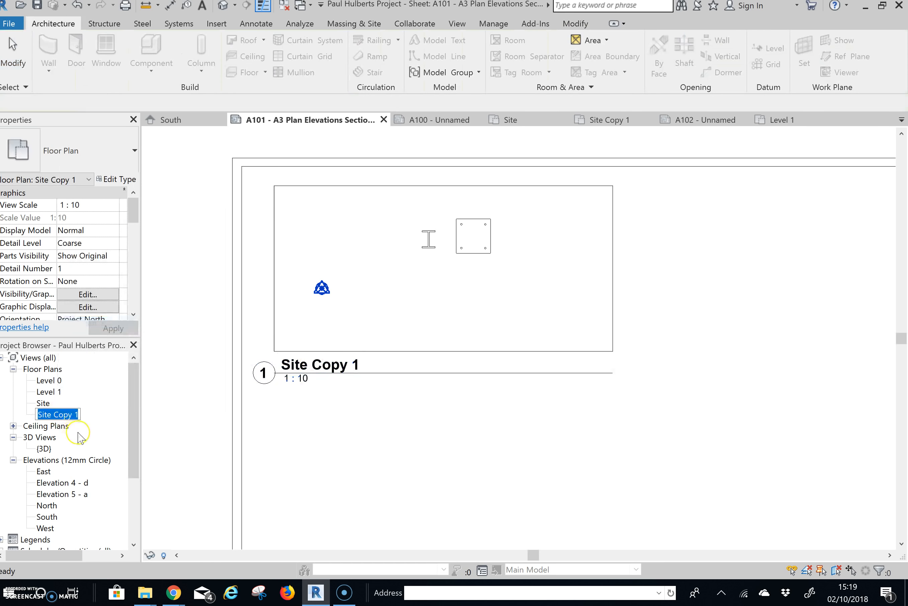
{"action": "type", "text": "Pla"}
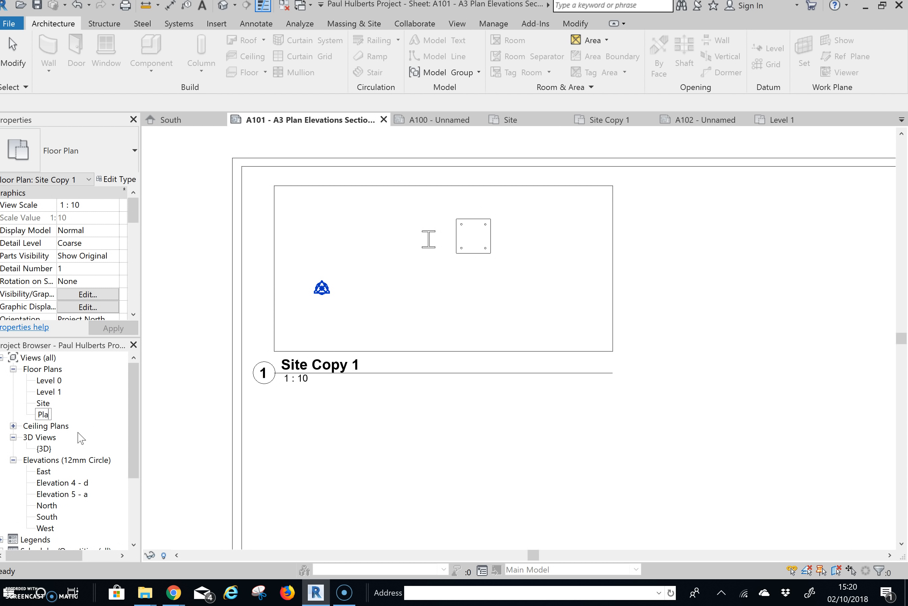
{"action": "type", "text": "n"}
{"action": "key", "text": "Return"}
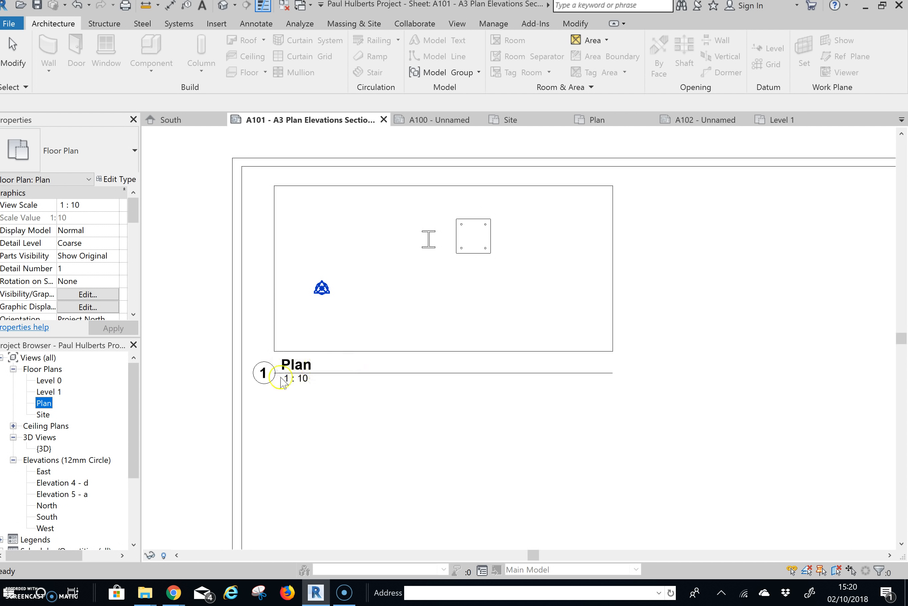
{"action": "left_click", "coordinate": [364, 281]}
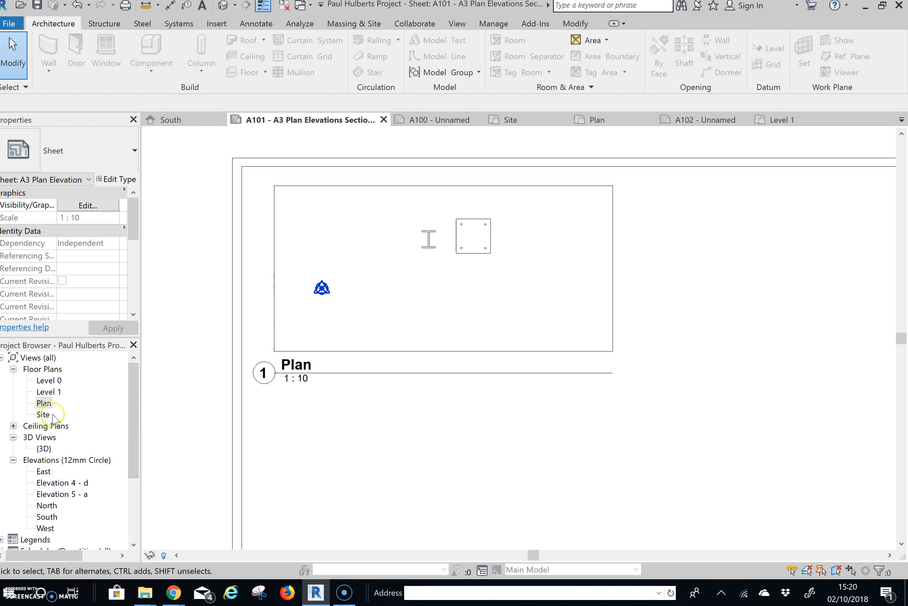
{"action": "left_click", "coordinate": [44, 404]}
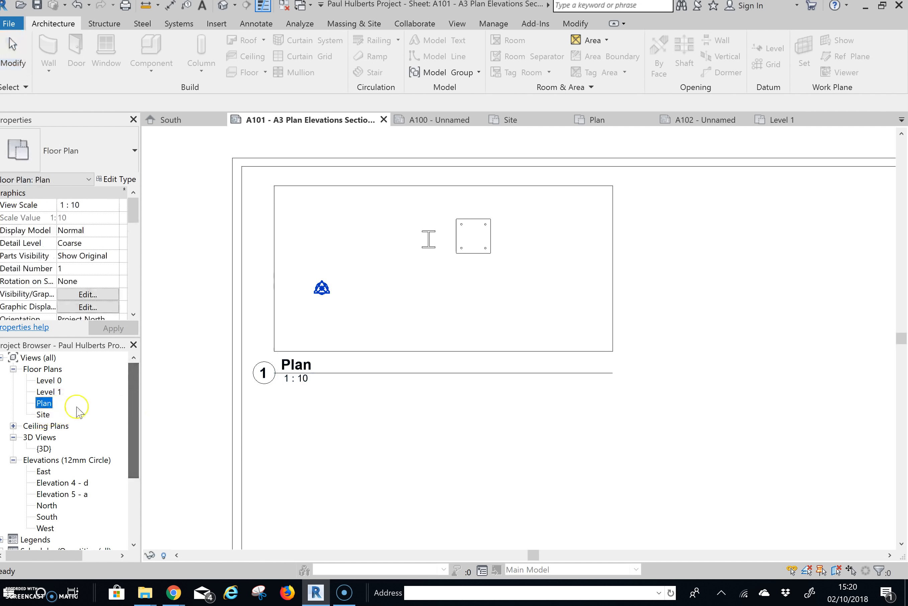
{"action": "left_click", "coordinate": [43, 415]}
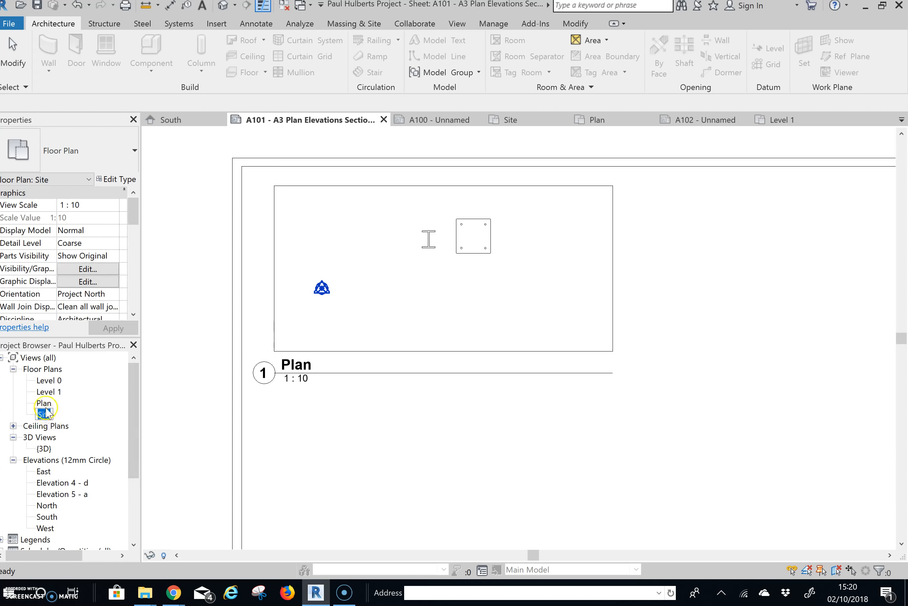
{"action": "left_click", "coordinate": [44, 403]}
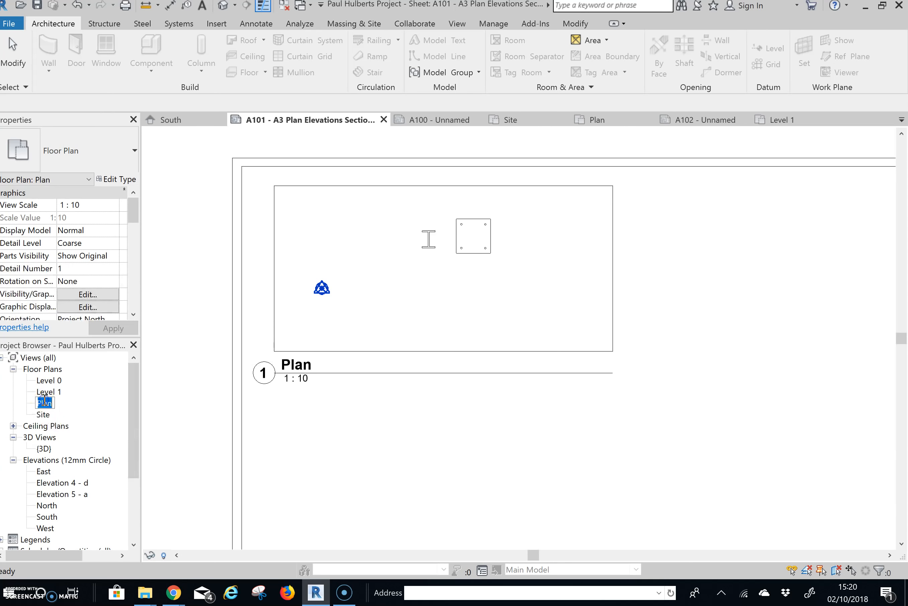
{"action": "left_click", "coordinate": [46, 405]}
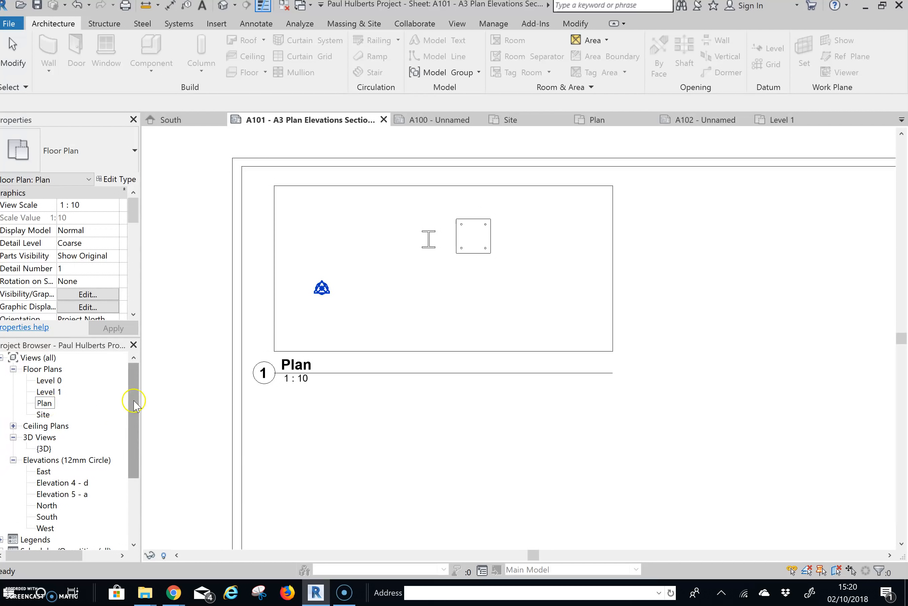
{"action": "left_click_drag", "start_coordinate": [134, 402], "coordinate": [136, 408]}
{"action": "left_click", "coordinate": [84, 529]}
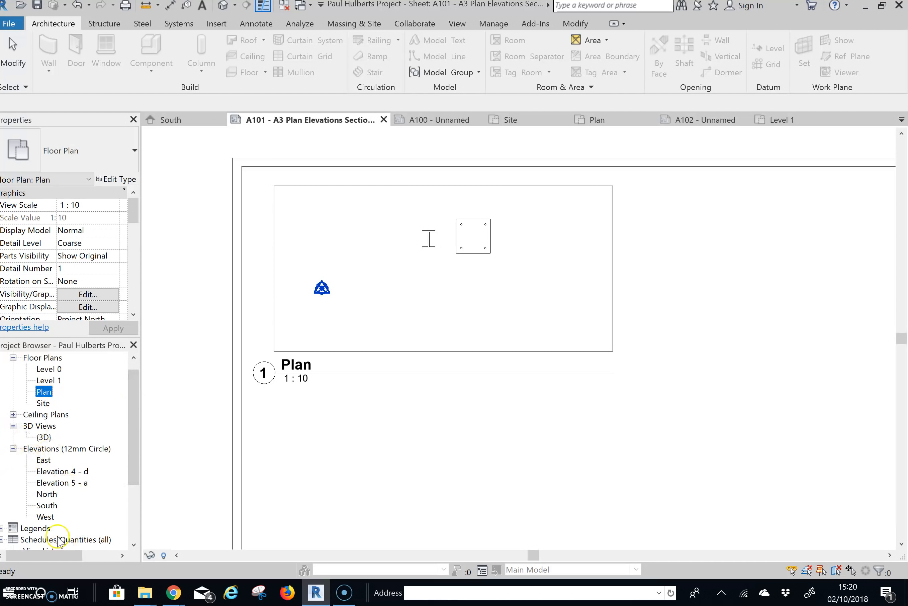
{"action": "left_click", "coordinate": [49, 381]}
{"action": "left_click", "coordinate": [44, 391]}
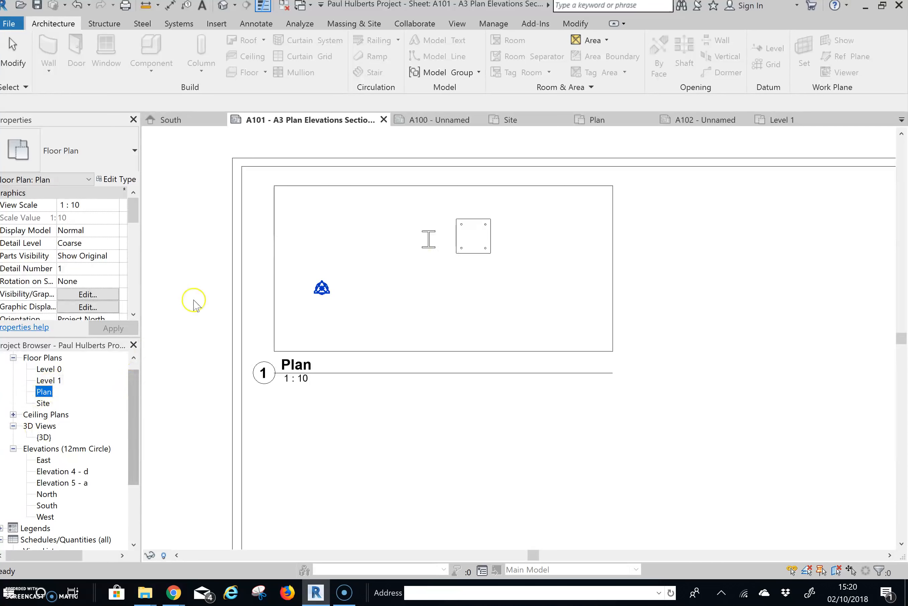
In the Plan view, shrink the crop region tightly around the I-section and square column, excluding the base point symbol
{"action": "left_click", "coordinate": [602, 120]}
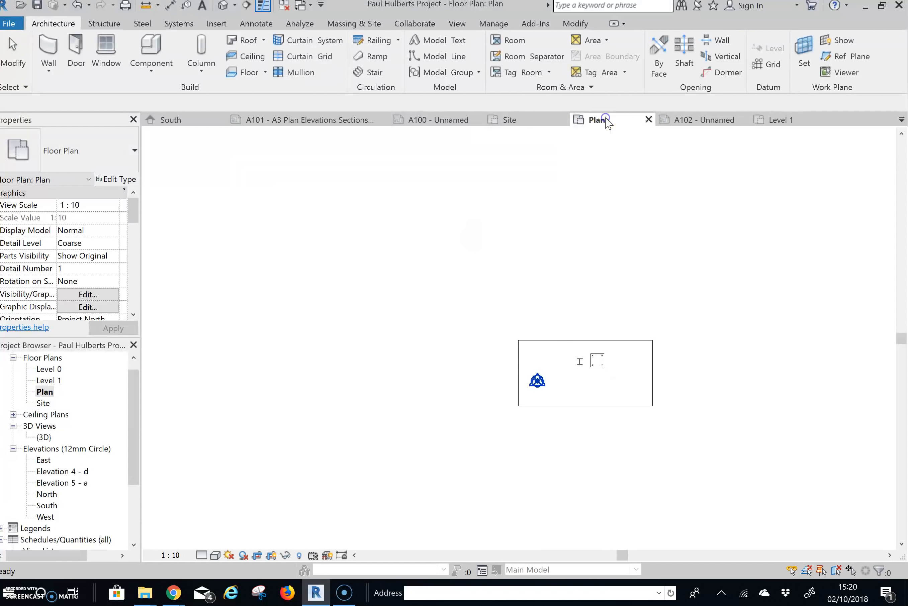
{"action": "left_click", "coordinate": [519, 375]}
{"action": "left_click_drag", "start_coordinate": [519, 374], "coordinate": [571, 374]}
{"action": "left_click_drag", "start_coordinate": [652, 374], "coordinate": [621, 374]}
{"action": "left_click_drag", "start_coordinate": [596, 407], "coordinate": [596, 380]}
Return to sheet A101 - A3 Plan Elevations Sections and Iso, leaving its title unedited, and select the Plan viewport
{"action": "left_click_drag", "start_coordinate": [138, 478], "coordinate": [135, 517]}
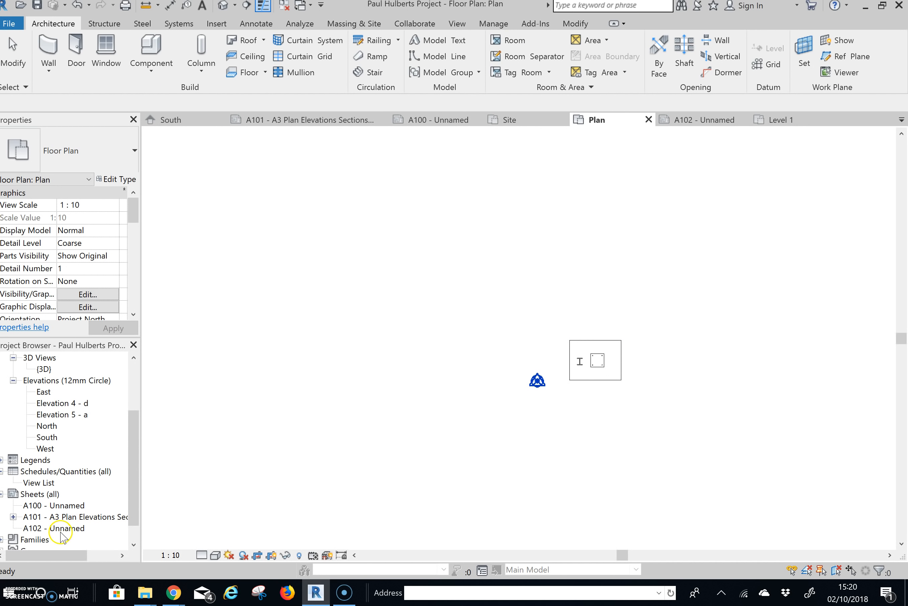
{"action": "left_click", "coordinate": [58, 517]}
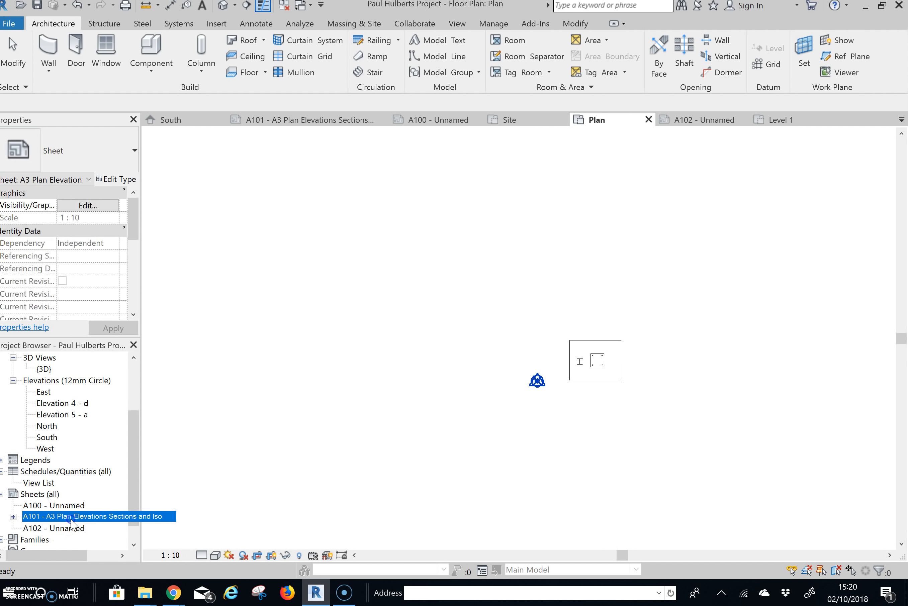
{"action": "left_click", "coordinate": [35, 521]}
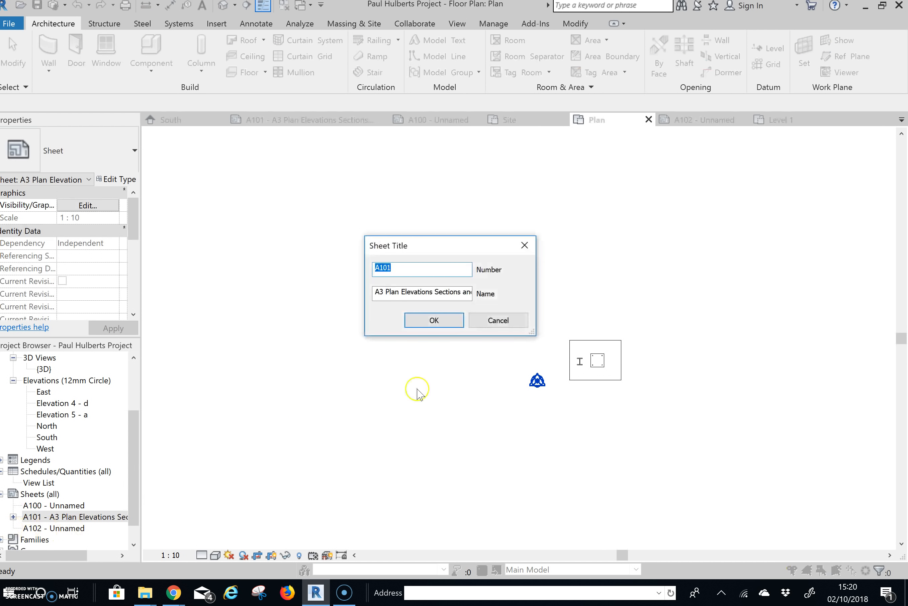
{"action": "left_click", "coordinate": [432, 320]}
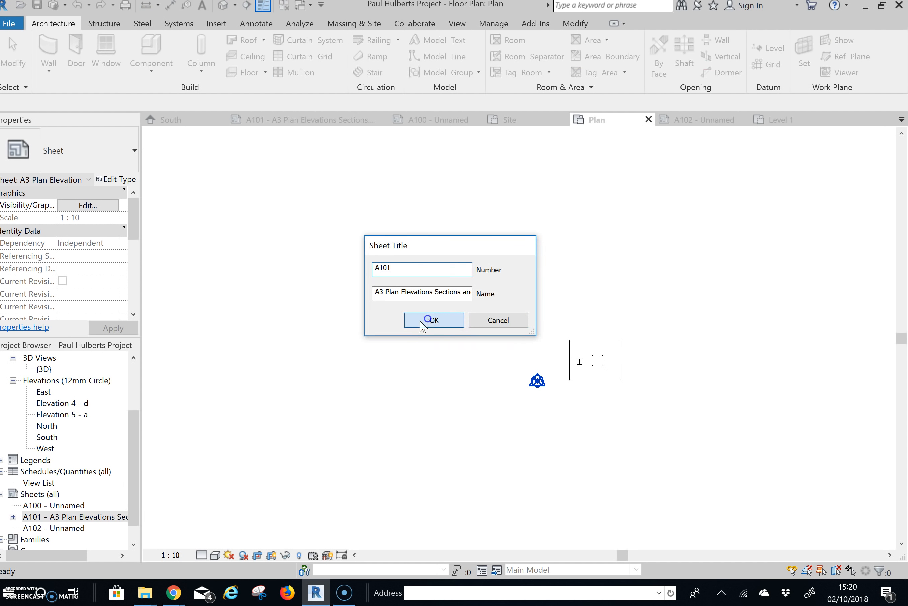
{"action": "double_click", "coordinate": [34, 520]}
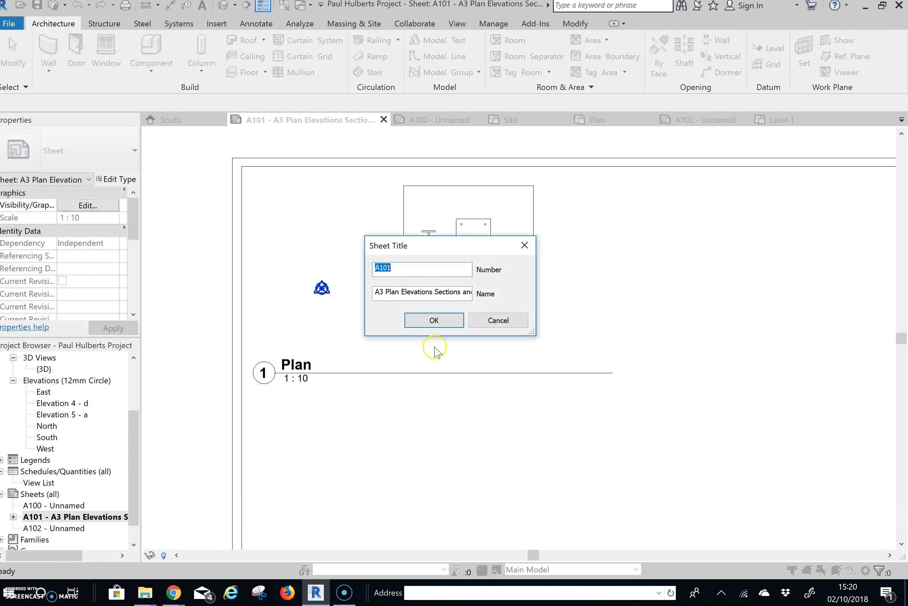
{"action": "left_click", "coordinate": [524, 247]}
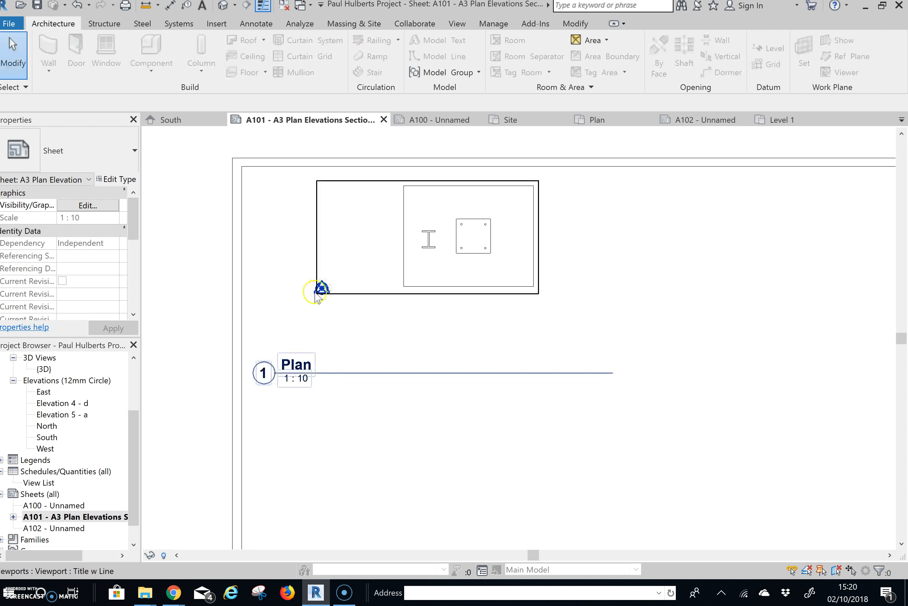
{"action": "left_click", "coordinate": [406, 241]}
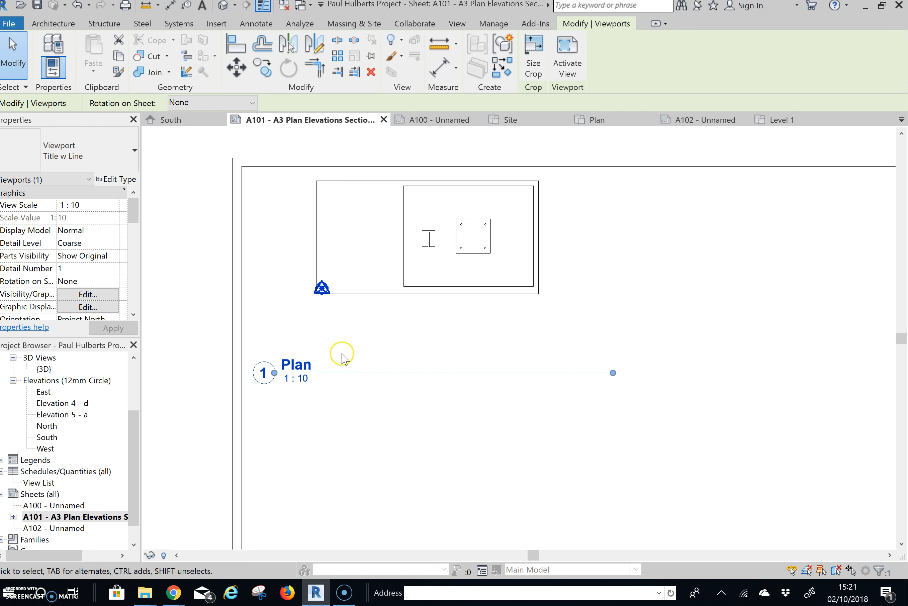
{"action": "scroll", "coordinate": [391, 326], "scroll_direction": "down", "scroll_amount": 3}
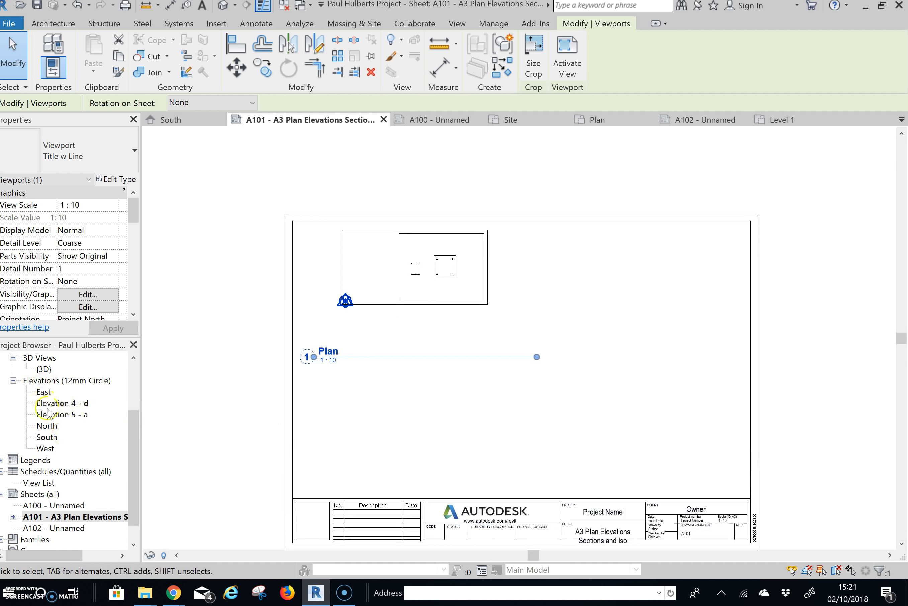
Open the South elevation, show its crop region and select the crop boundary
{"action": "double_click", "coordinate": [46, 441]}
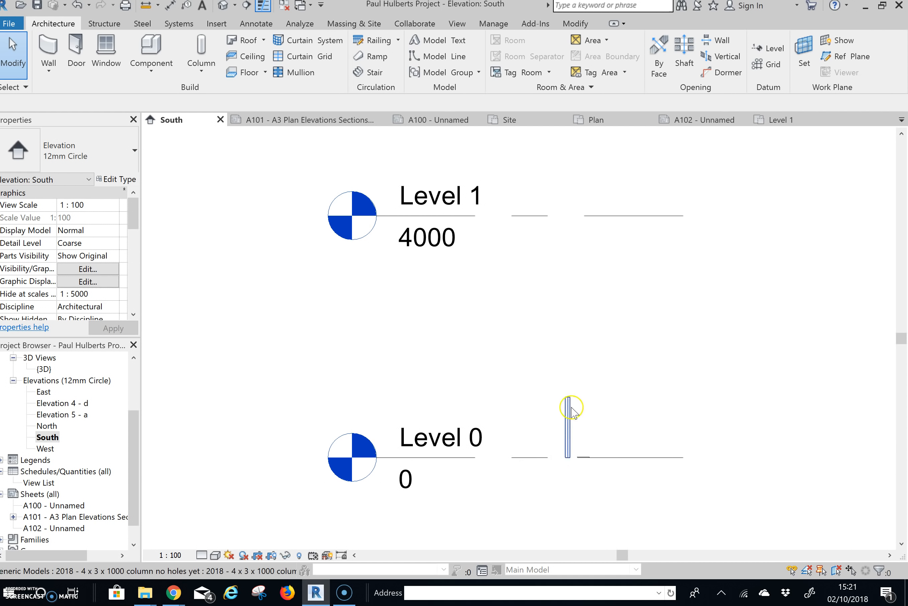
{"action": "left_click", "coordinate": [272, 555]}
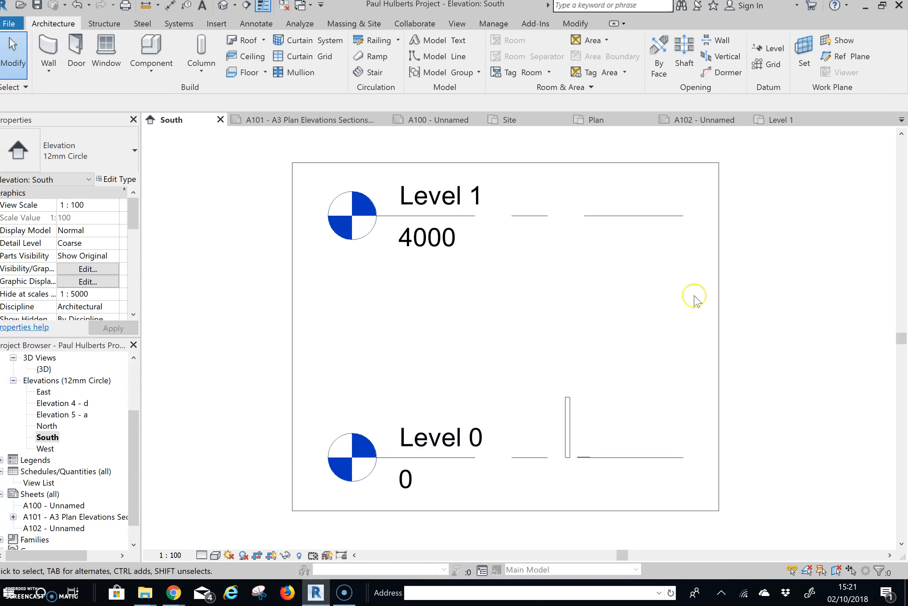
{"action": "left_click", "coordinate": [526, 509]}
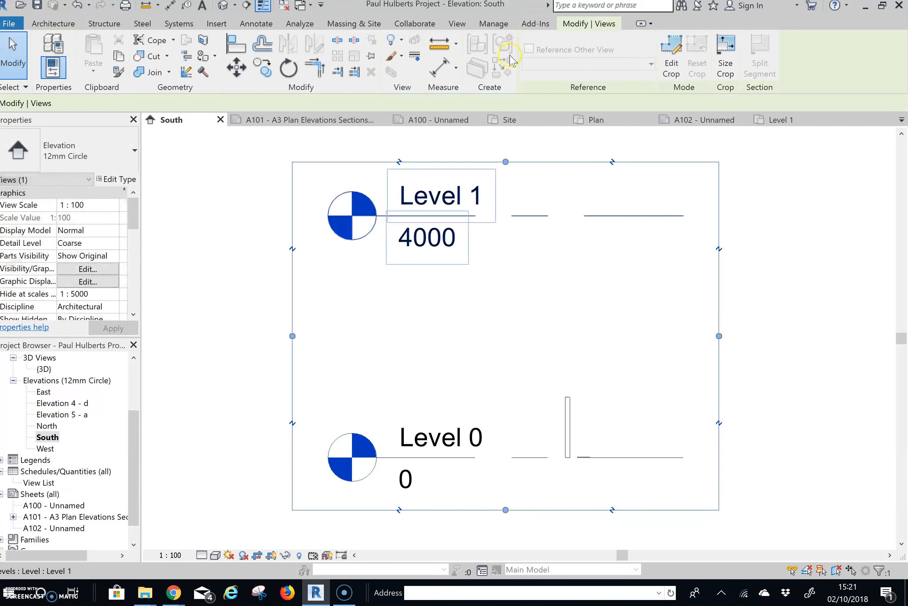
Lower the South elevation crop's top edge to just above the column, excluding Level 1, and set the view scale to 1:10
{"action": "left_click", "coordinate": [505, 161]}
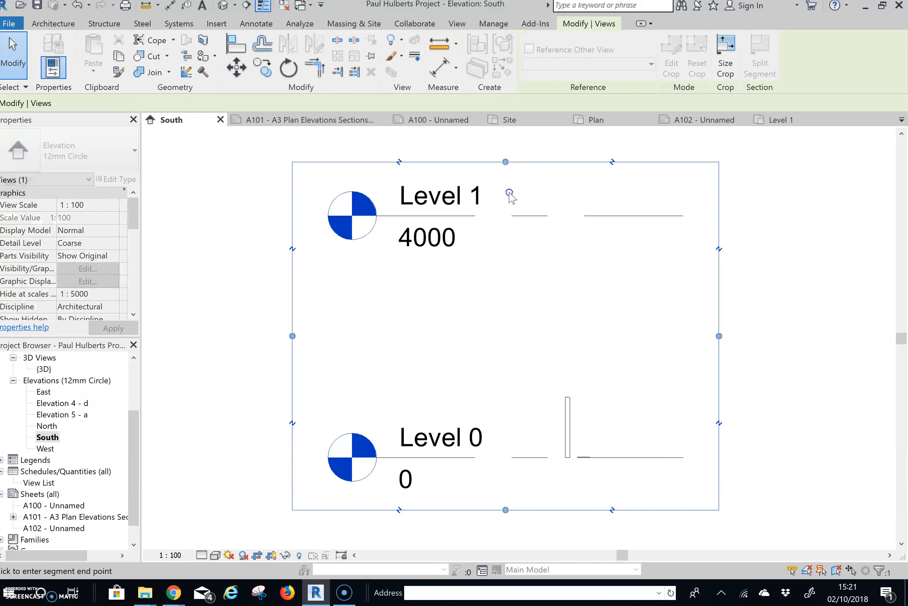
{"action": "left_click", "coordinate": [497, 294]}
{"action": "left_click", "coordinate": [506, 294]}
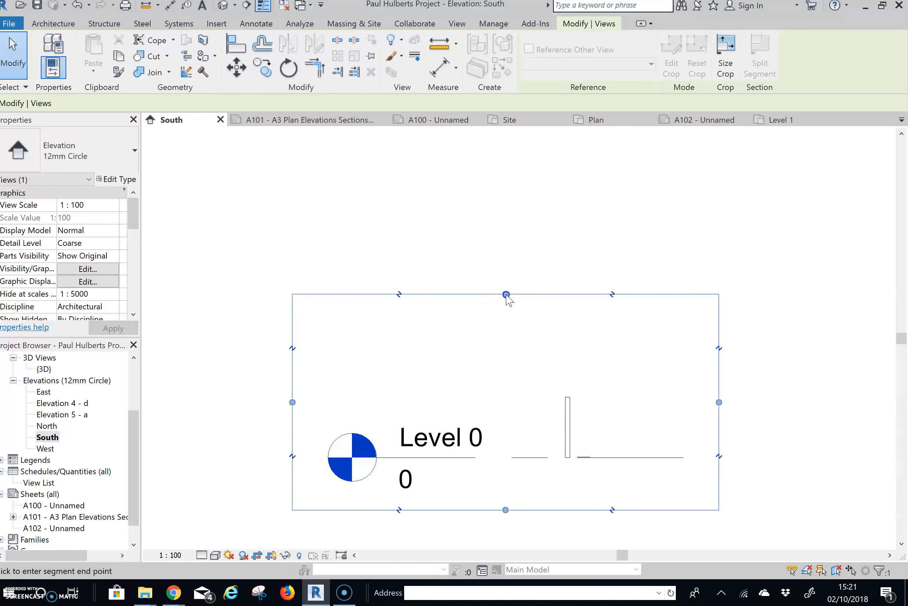
{"action": "left_click", "coordinate": [506, 362]}
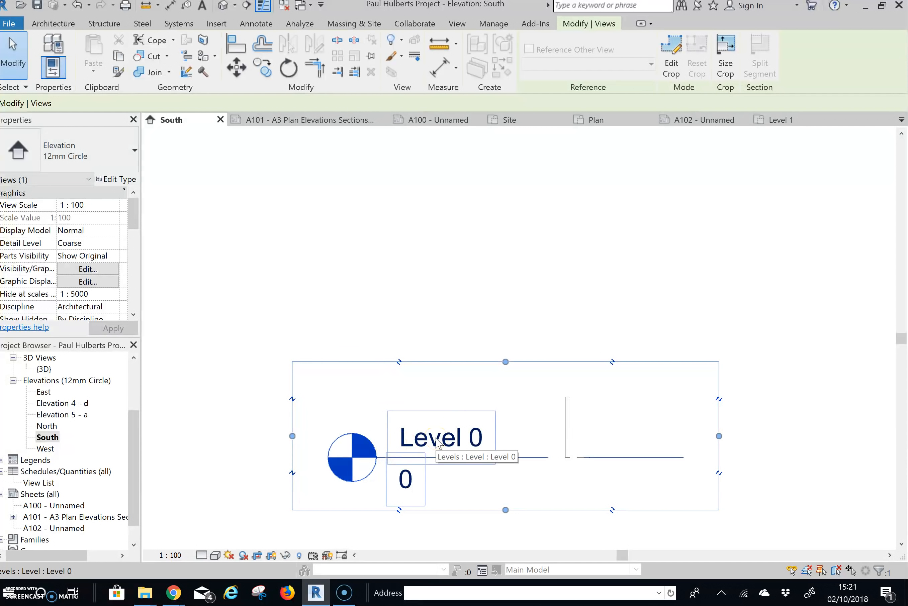
{"action": "left_click", "coordinate": [170, 557]}
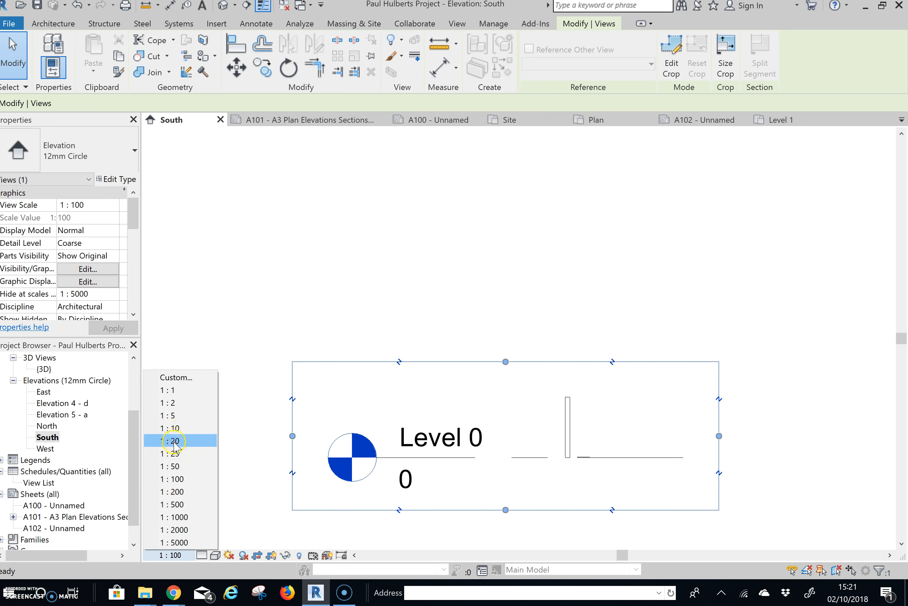
{"action": "left_click", "coordinate": [180, 429]}
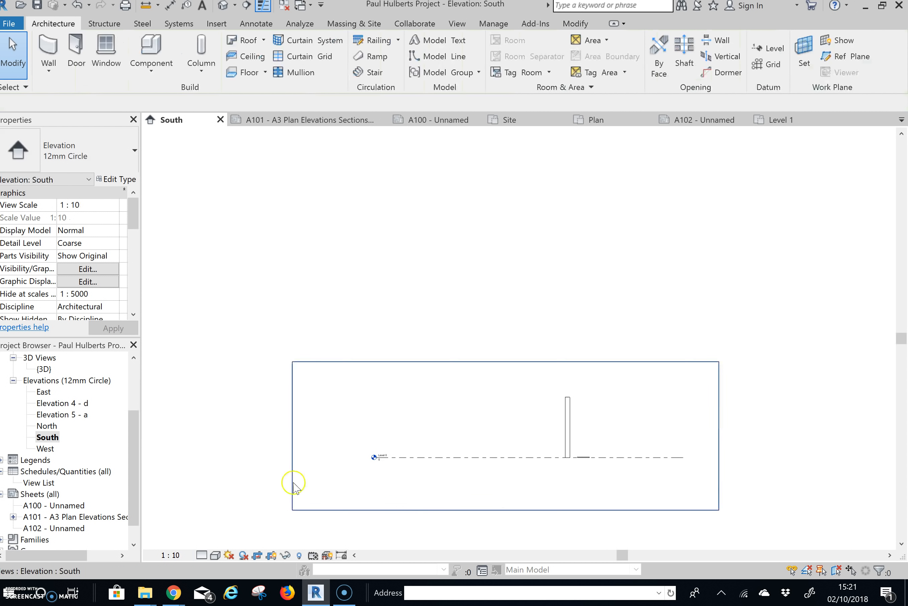
{"action": "left_click", "coordinate": [170, 555]}
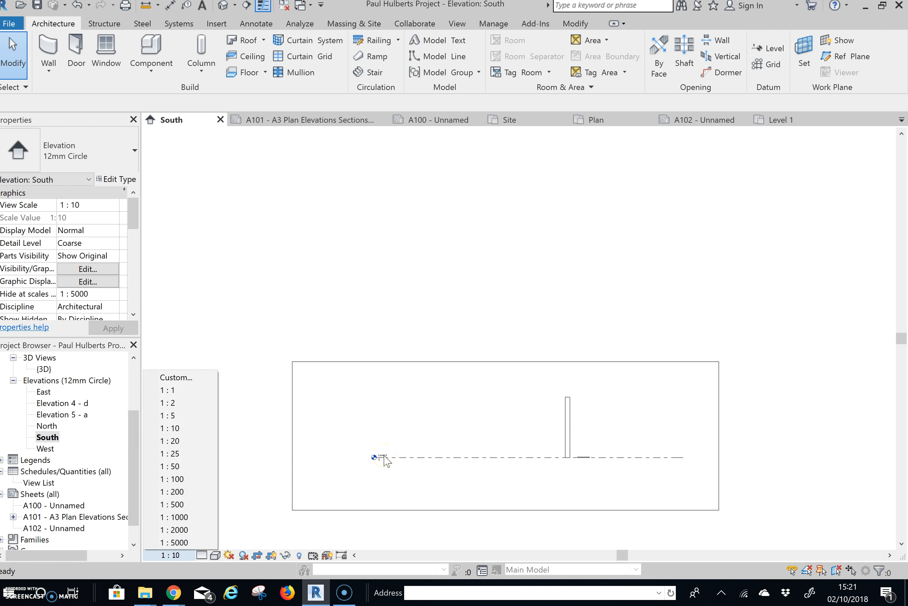
{"action": "left_click", "coordinate": [382, 461]}
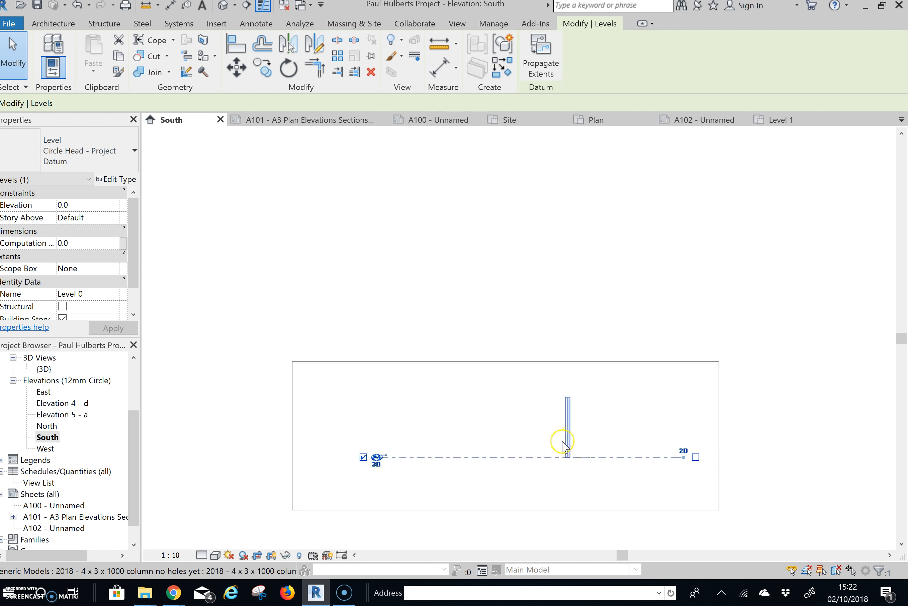
{"action": "left_click", "coordinate": [453, 398]}
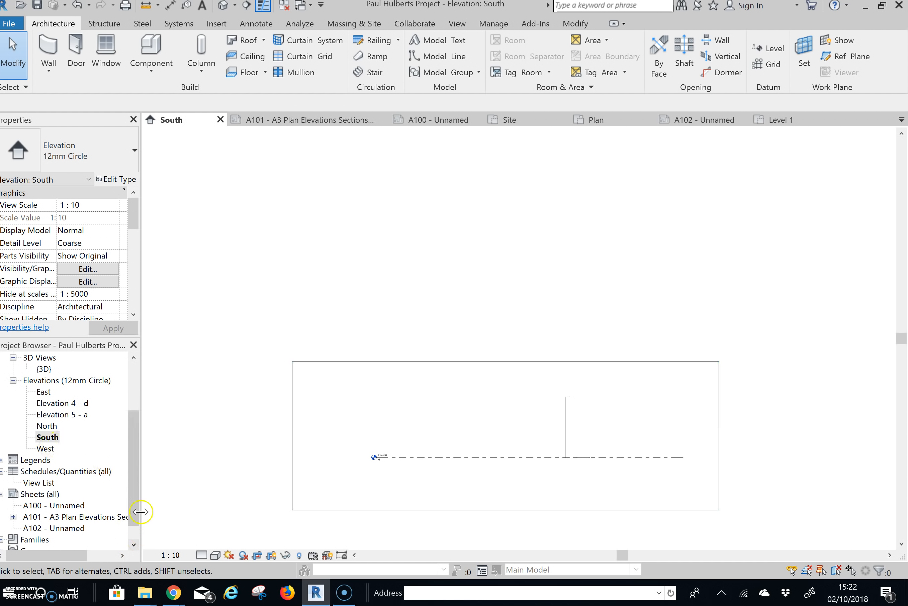
Open sheet A101 - A3 Plan Elevations Sections and Iso, keeping its number and name as they are
{"action": "left_click_drag", "start_coordinate": [136, 489], "coordinate": [135, 541]}
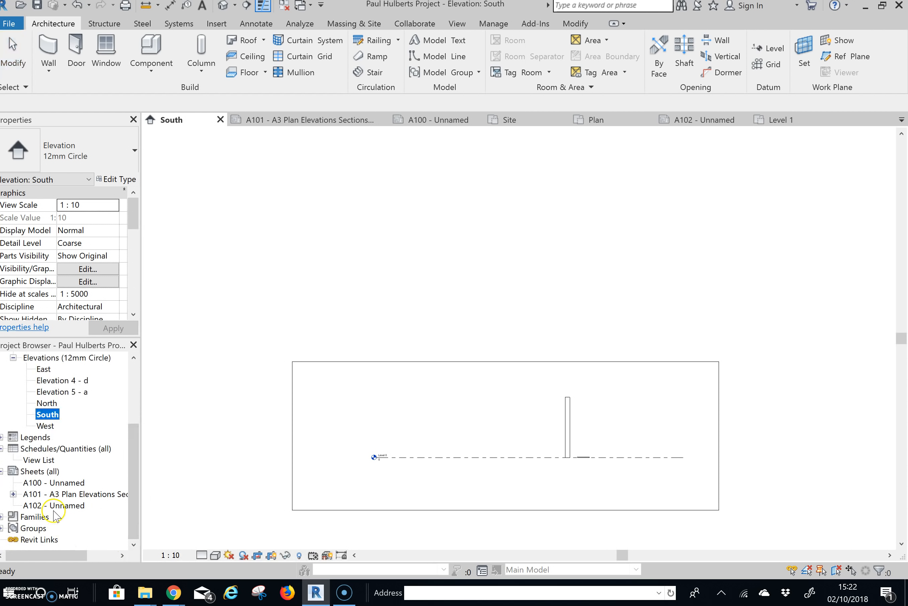
{"action": "left_click", "coordinate": [30, 499]}
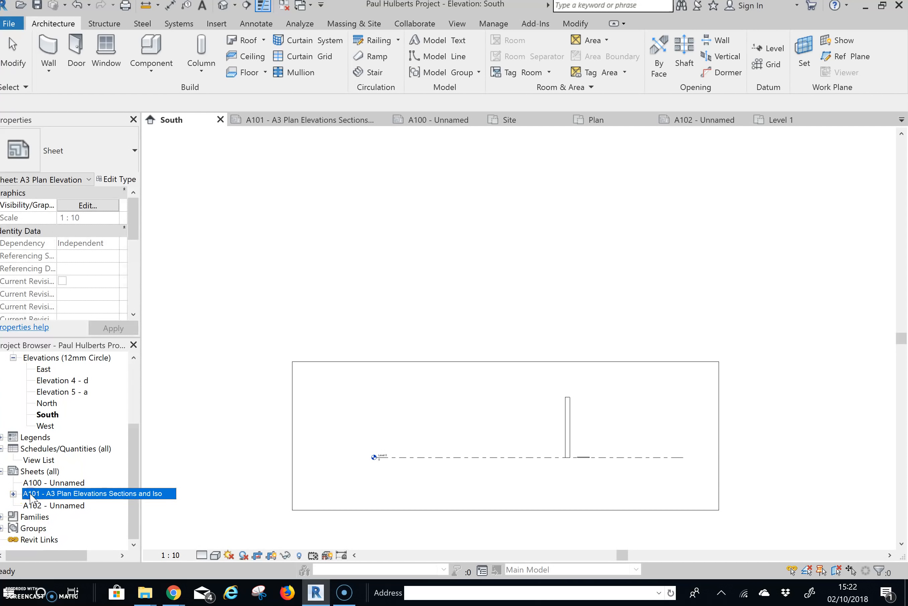
{"action": "key", "text": "F2"}
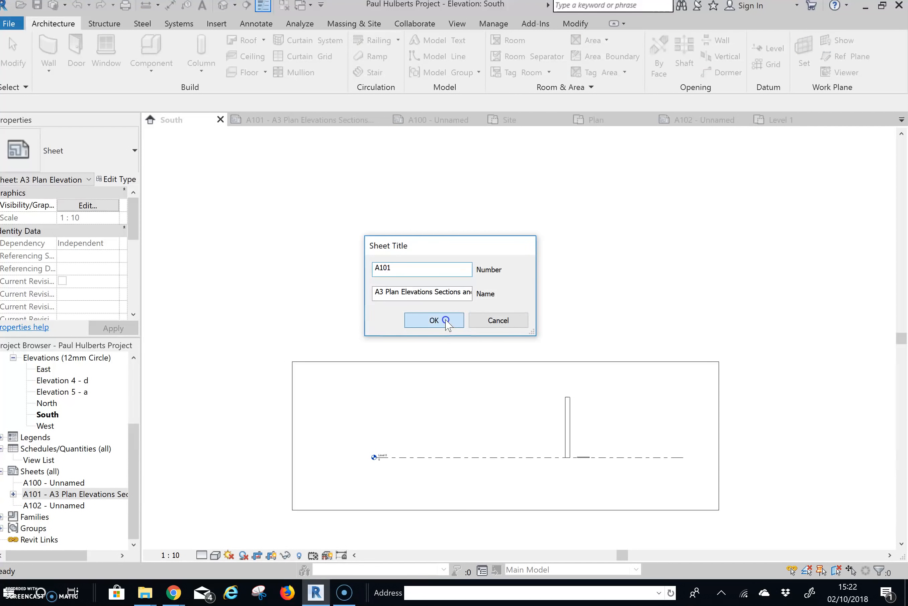
{"action": "left_click", "coordinate": [443, 320]}
{"action": "double_click", "coordinate": [58, 495]}
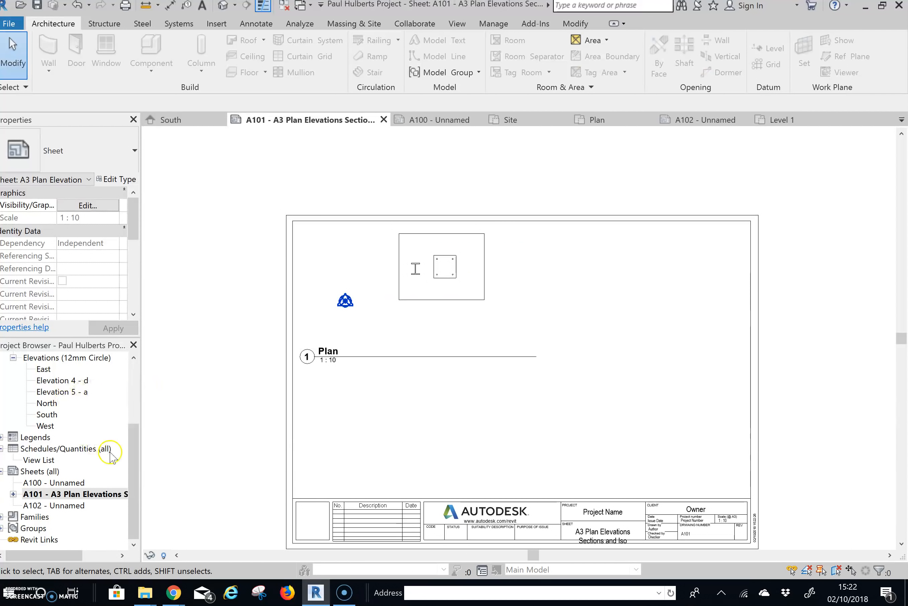
Place the South elevation on sheet A101, to the right of the Plan viewport
{"action": "scroll", "coordinate": [105, 456], "scroll_direction": "up", "scroll_amount": 1}
{"action": "left_click", "coordinate": [55, 439]}
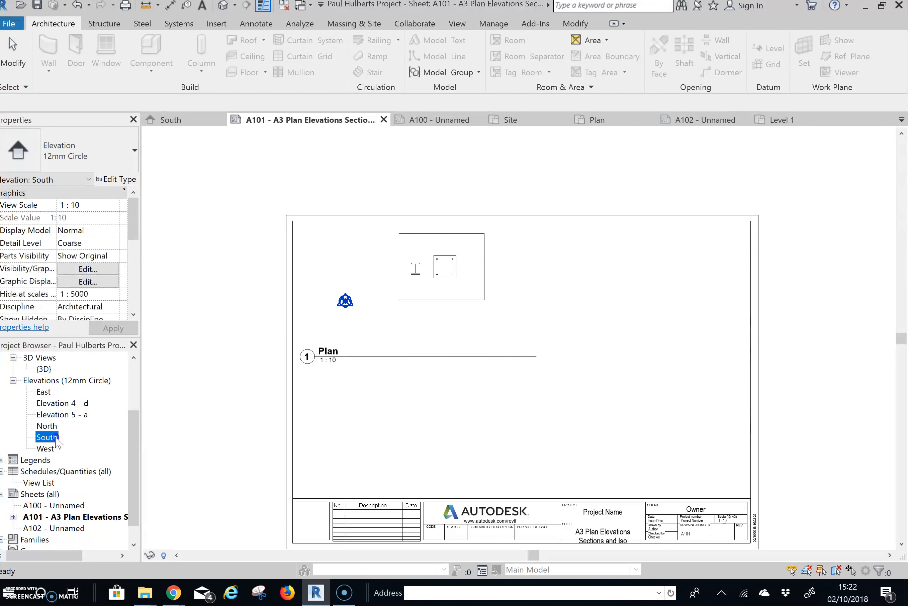
{"action": "left_click_drag", "start_coordinate": [51, 439], "coordinate": [415, 452]}
{"action": "left_click_drag", "start_coordinate": [502, 439], "coordinate": [504, 422]}
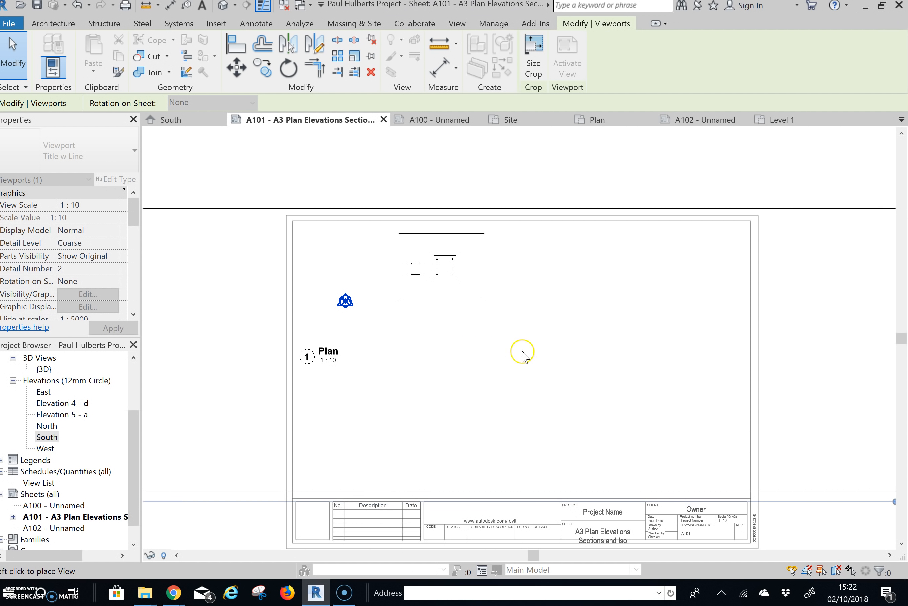
{"action": "left_click", "coordinate": [534, 353]}
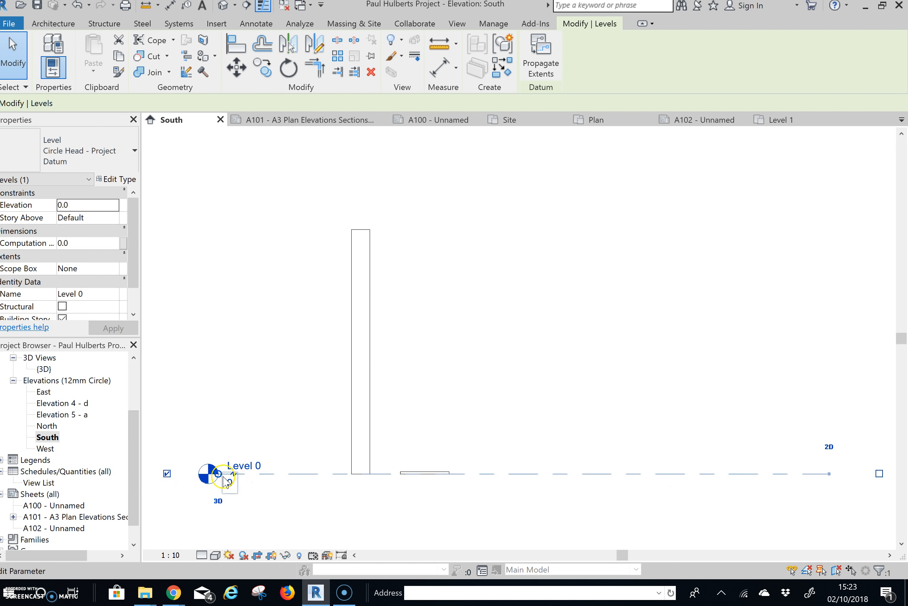
In the South elevation, pull both ends of the Level 0 line inward to just beyond the column and the flat plate
{"action": "left_click_drag", "start_coordinate": [218, 474], "coordinate": [265, 474]}
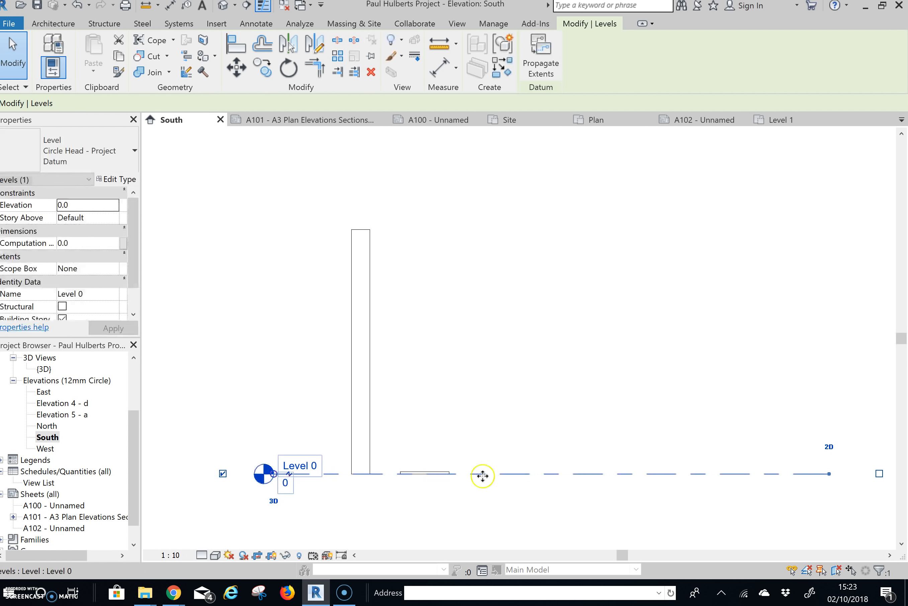
{"action": "left_click", "coordinate": [831, 475]}
{"action": "left_click_drag", "start_coordinate": [829, 475], "coordinate": [464, 474]}
{"action": "scroll", "coordinate": [381, 427], "scroll_direction": "down", "scroll_amount": 3}
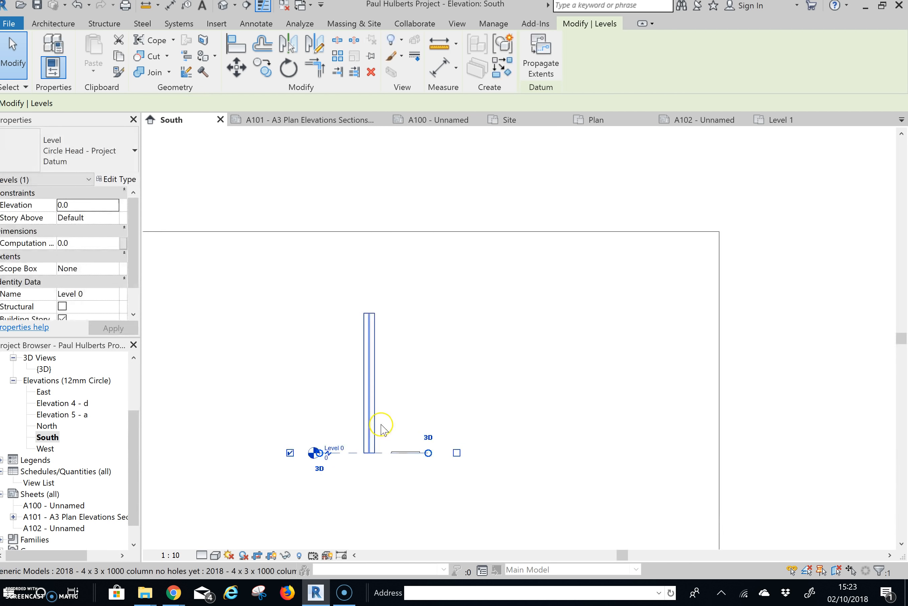
Shrink the South elevation's crop region on all four sides tightly around the column, flat plate and shortened Level 0 line
{"action": "scroll", "coordinate": [381, 428], "scroll_direction": "down", "scroll_amount": 2}
{"action": "middle_click_drag", "start_coordinate": [327, 460], "coordinate": [412, 438]}
{"action": "left_click", "coordinate": [273, 432]}
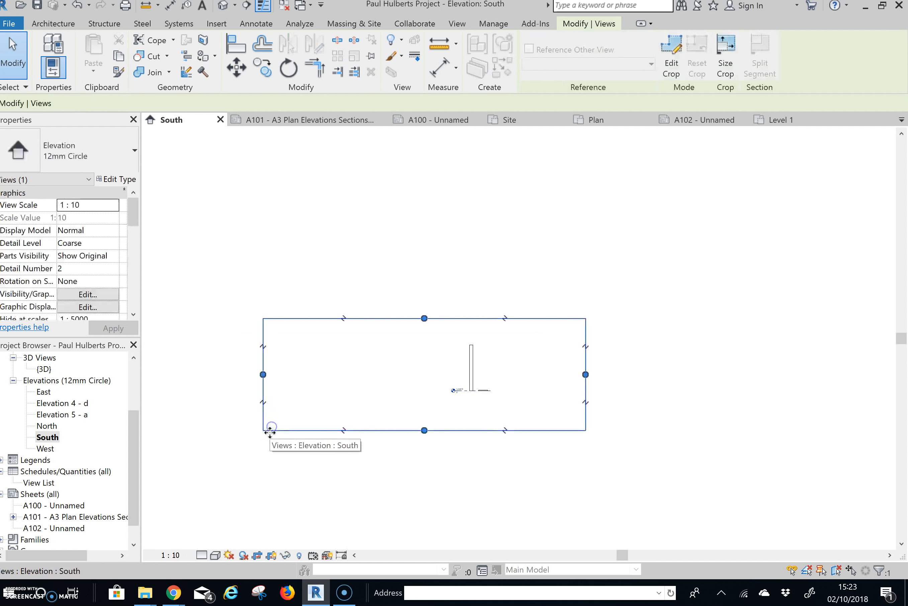
{"action": "left_click_drag", "start_coordinate": [424, 431], "coordinate": [423, 400]}
{"action": "left_click_drag", "start_coordinate": [263, 359], "coordinate": [309, 359]}
{"action": "left_click_drag", "start_coordinate": [388, 360], "coordinate": [442, 359]}
{"action": "left_click_drag", "start_coordinate": [589, 366], "coordinate": [502, 365]}
{"action": "left_click_drag", "start_coordinate": [473, 319], "coordinate": [472, 336]}
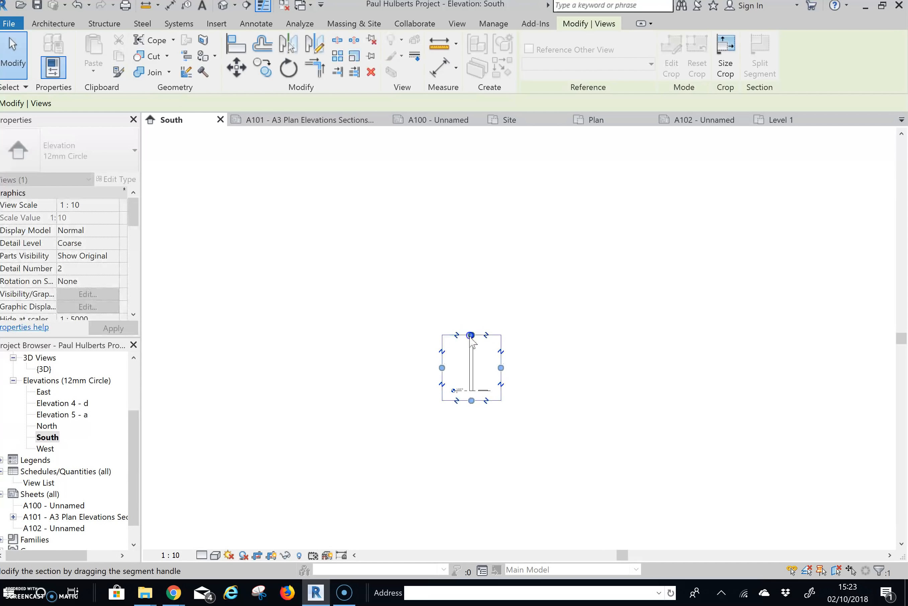
{"action": "left_click", "coordinate": [272, 464]}
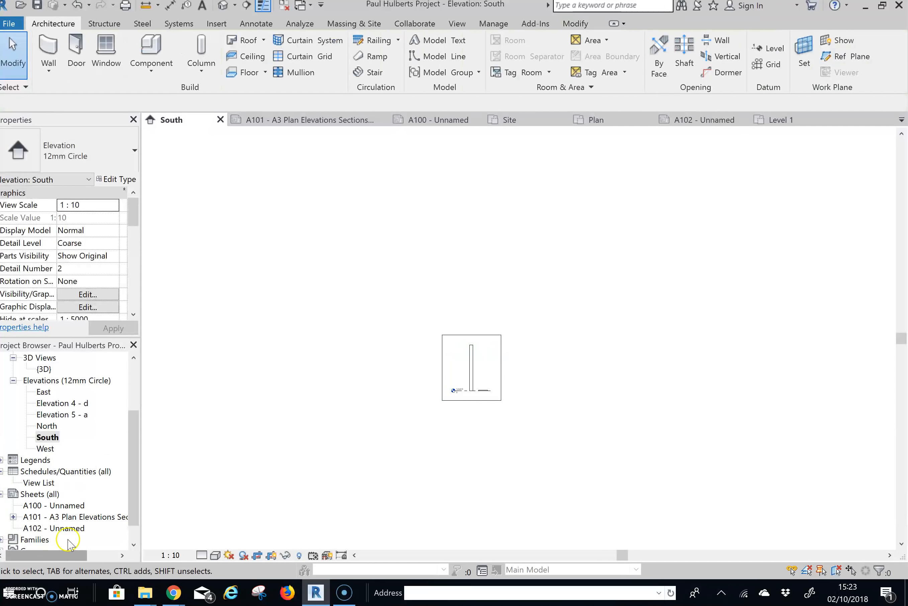
Return to sheet A101 and move the South view title directly beneath the cropped South viewport
{"action": "double_click", "coordinate": [33, 519]}
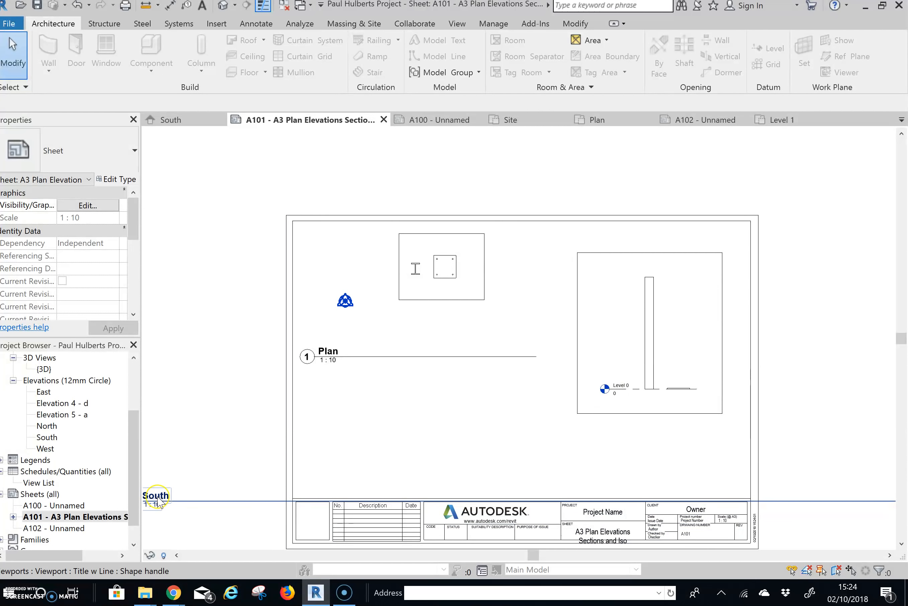
{"action": "left_click", "coordinate": [647, 407]}
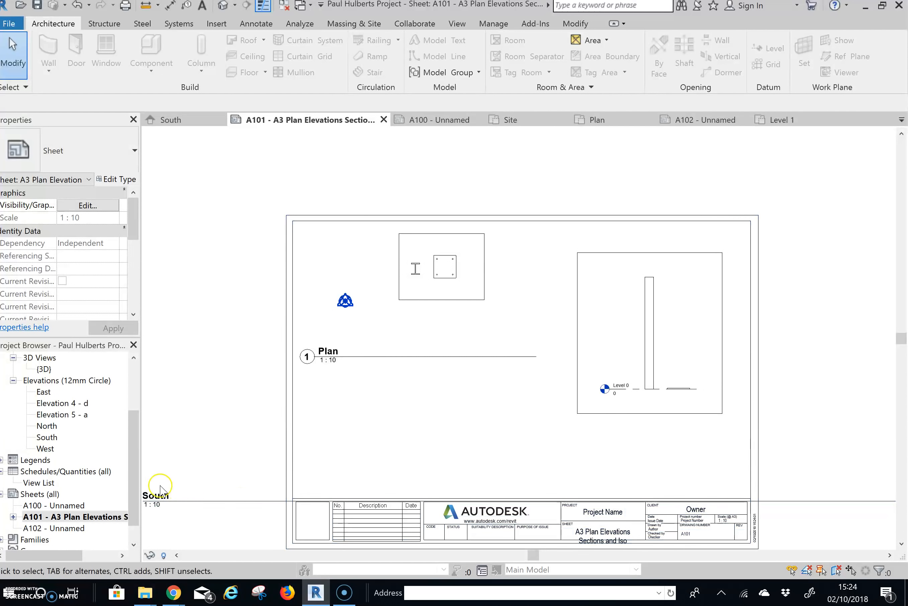
{"action": "left_click", "coordinate": [157, 496]}
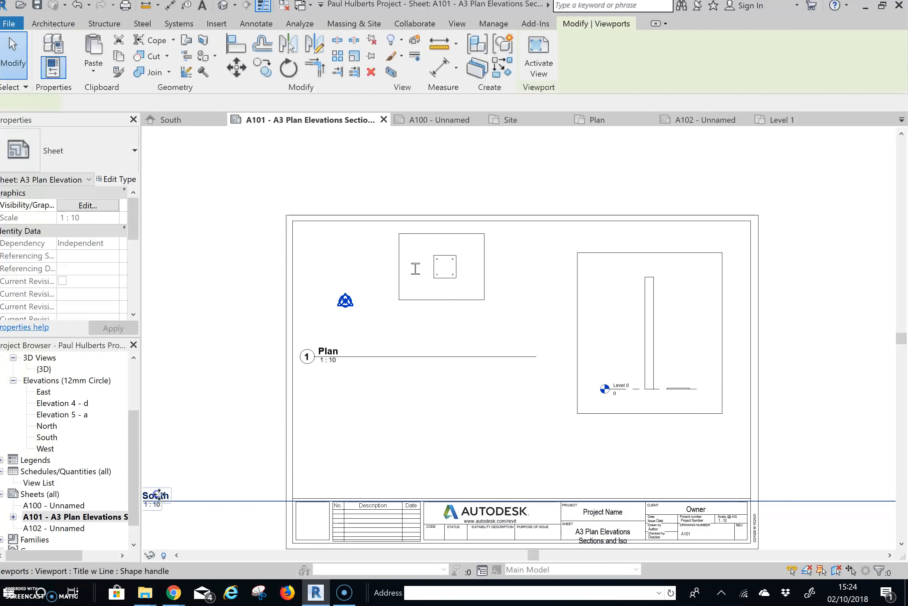
{"action": "left_click_drag", "start_coordinate": [158, 499], "coordinate": [609, 433]}
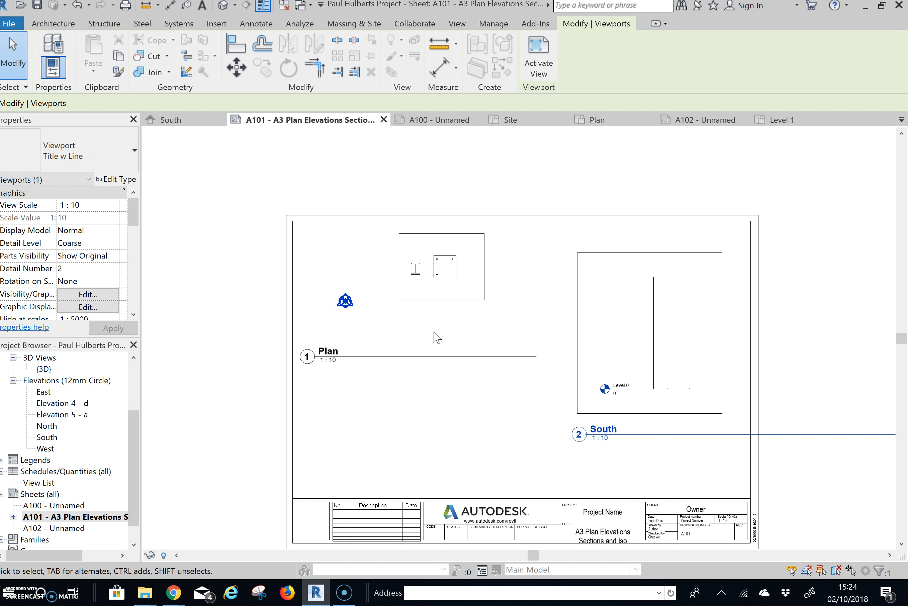
Select the A3 title block on sheet A101 and bring up the annotation tools
{"action": "left_click", "coordinate": [40, 516]}
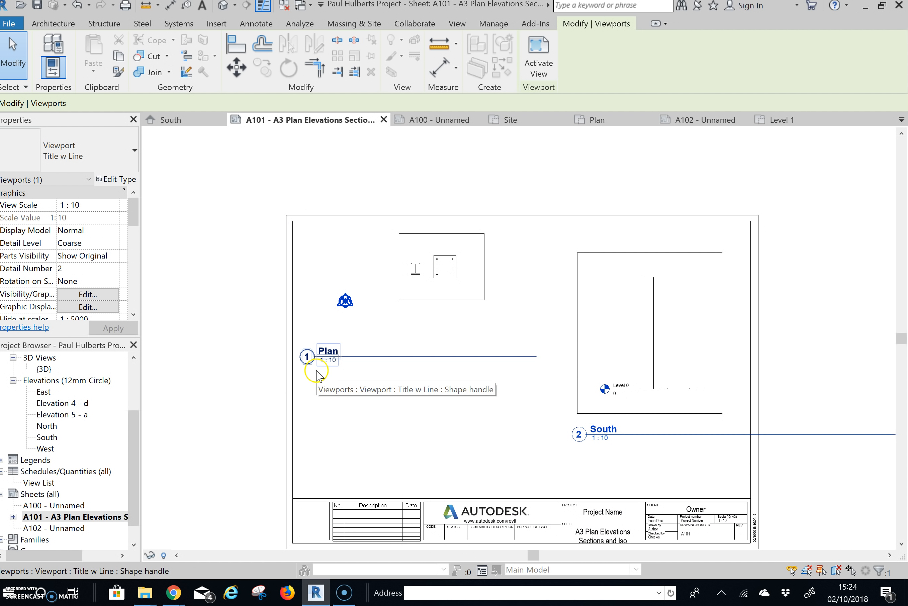
{"action": "left_click", "coordinate": [609, 517]}
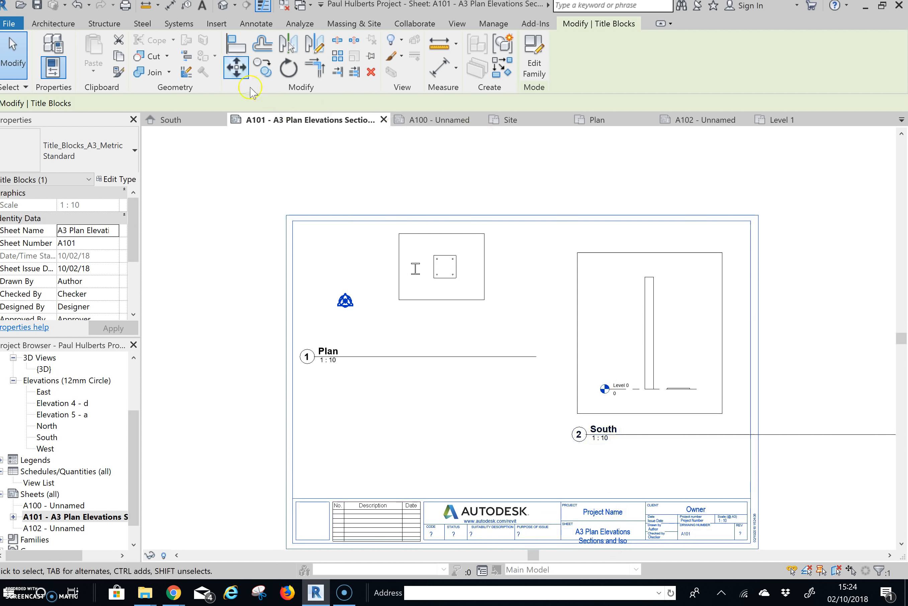
{"action": "left_click", "coordinate": [256, 24]}
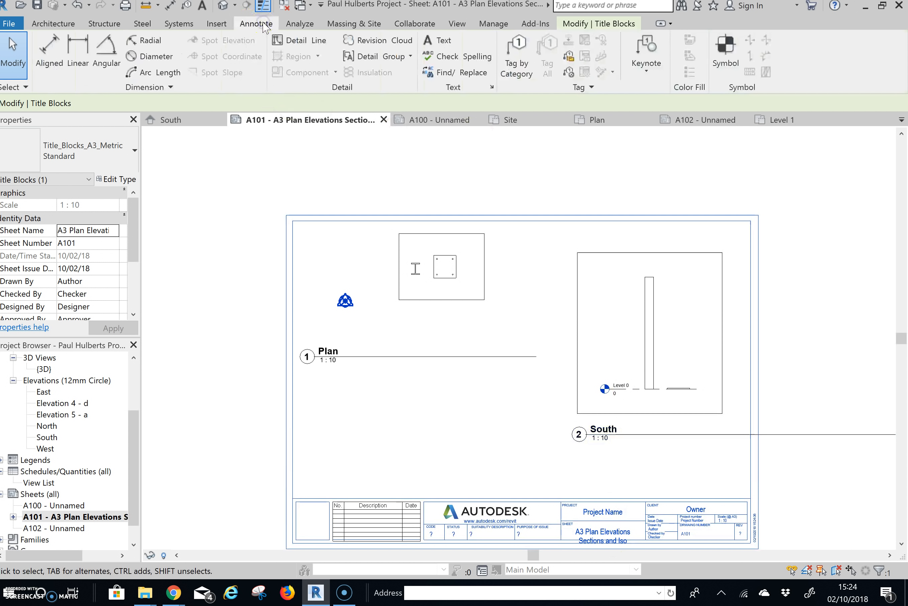